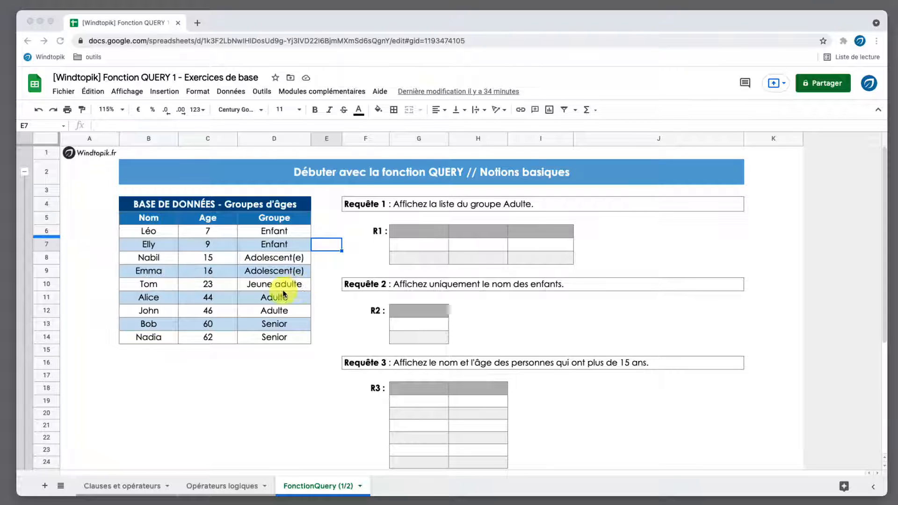
Start a QUERY formula in cell G6 for Requête 1, with the table B5:D14 including headers as its data.
{"action": "left_click", "coordinate": [422, 233]}
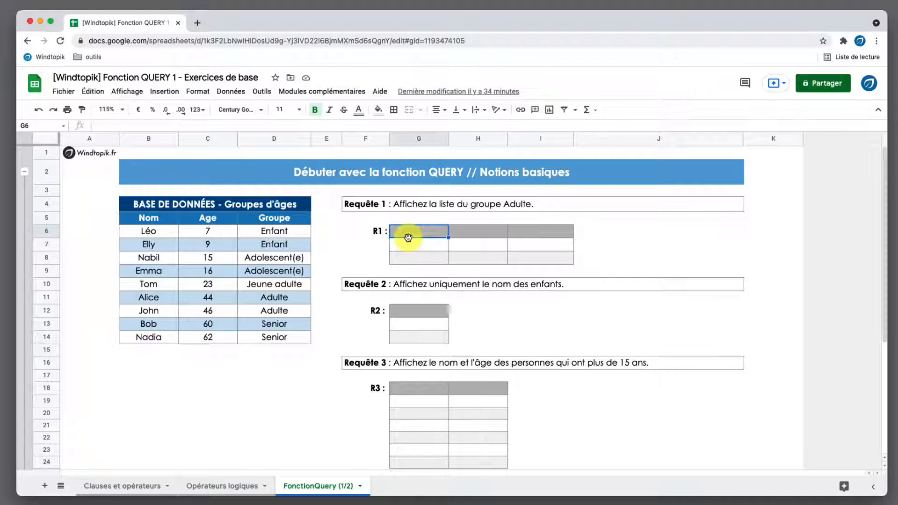
{"action": "type", "text": "="}
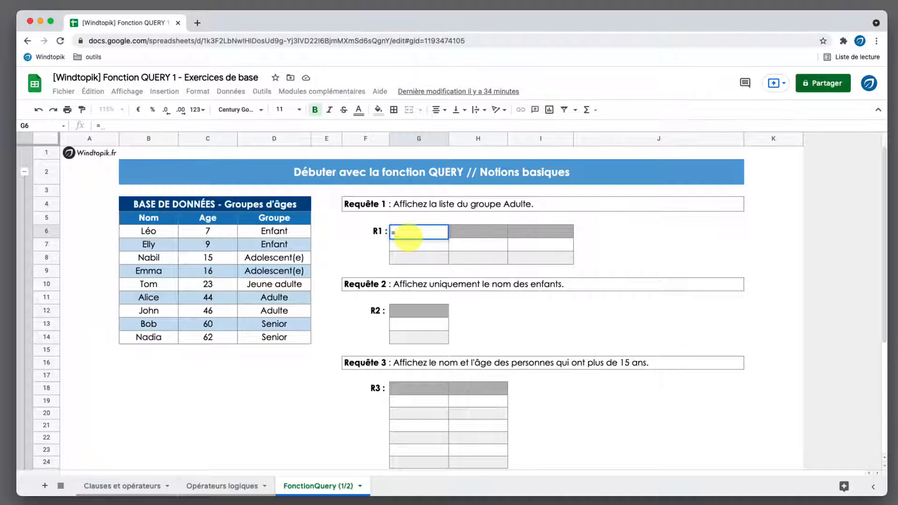
{"action": "type", "text": "Qu"}
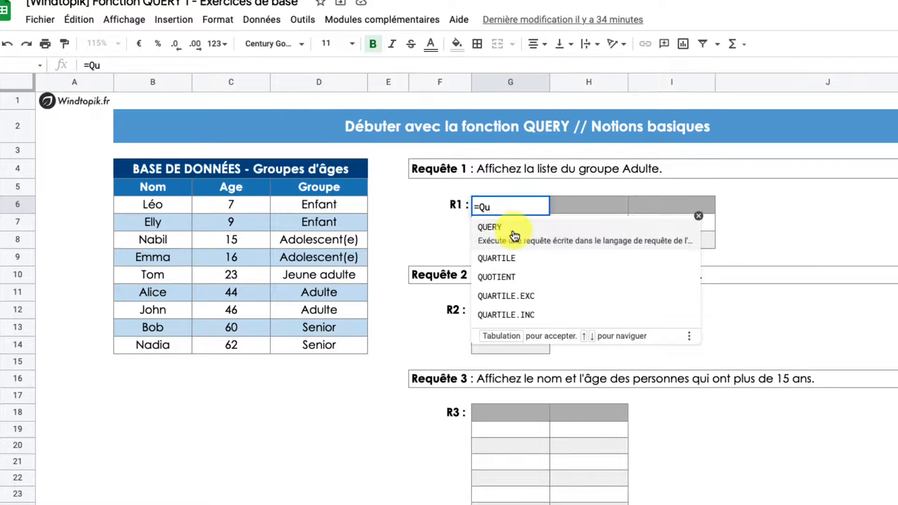
{"action": "left_click", "coordinate": [513, 233]}
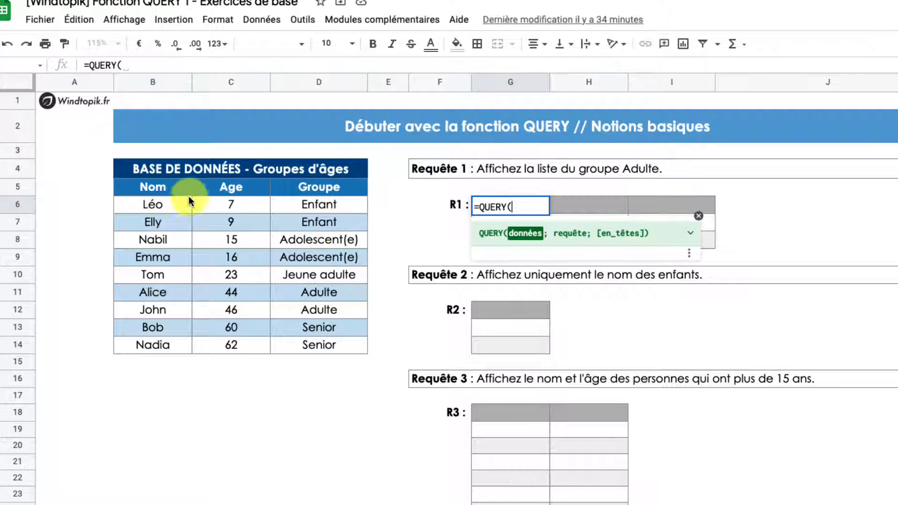
{"action": "left_click_drag", "start_coordinate": [147, 187], "coordinate": [324, 344]}
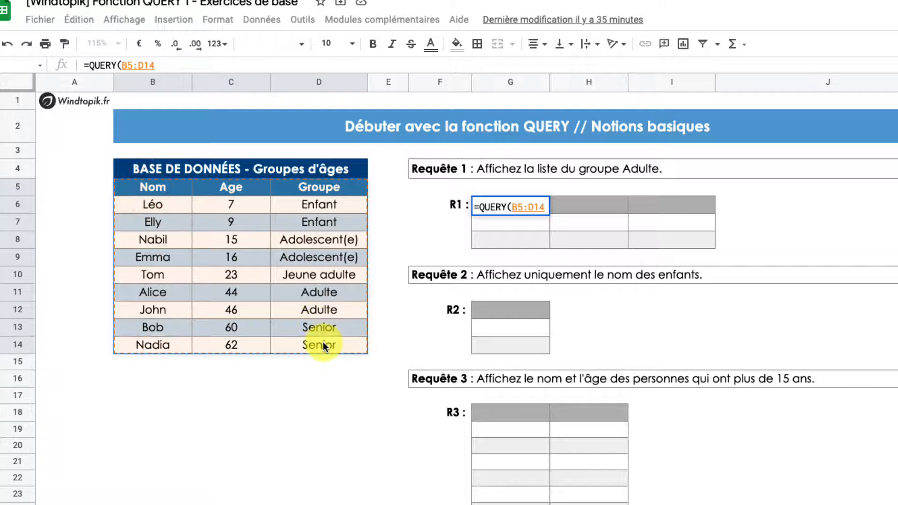
{"action": "type", "text": ";"}
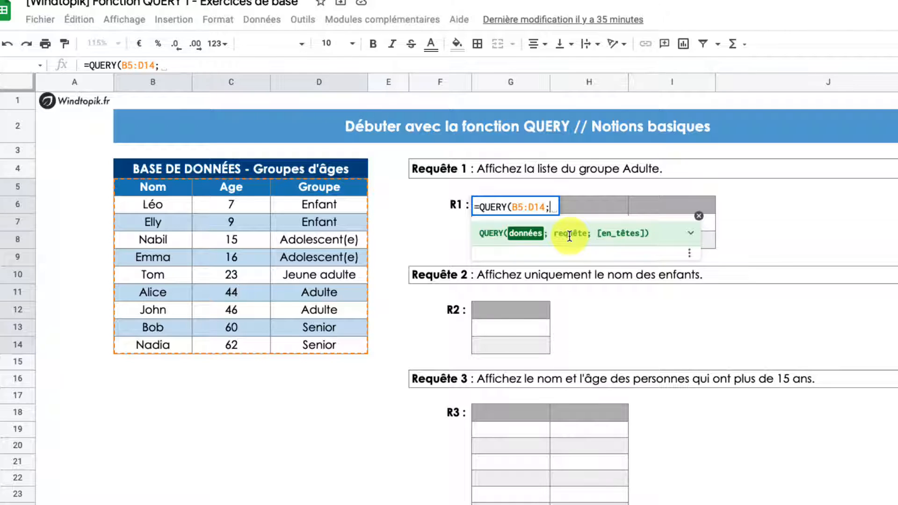
Complete the G6 formula with the query "Select * where D='Adulte'" and enter it.
{"action": "type", "text": "\""}
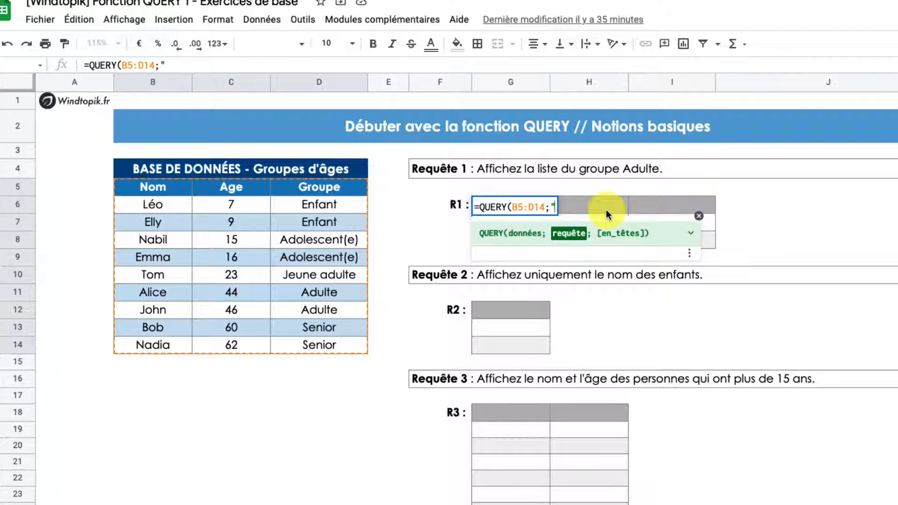
{"action": "type", "text": "Select"}
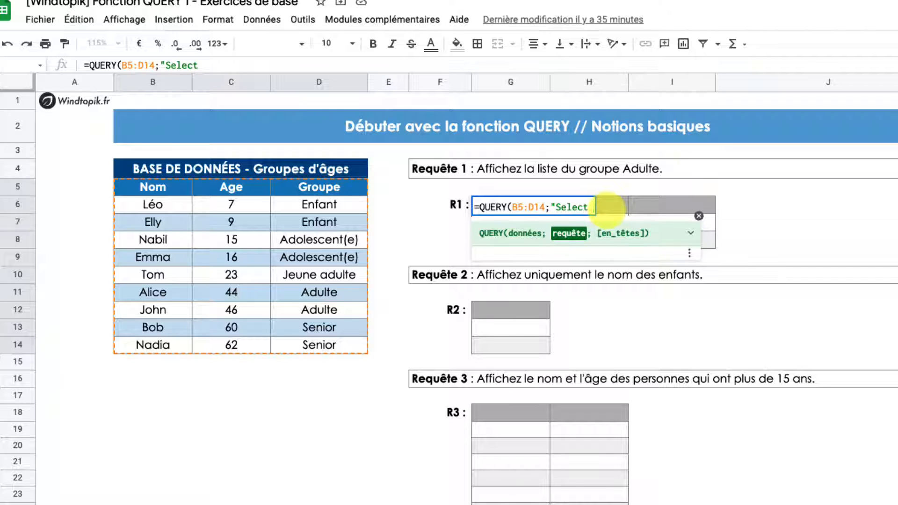
{"action": "type", "text": "* where"}
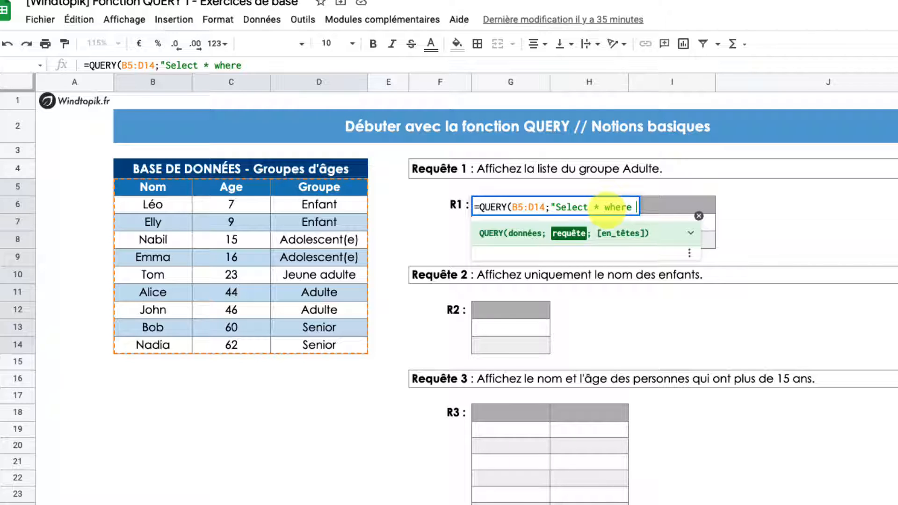
{"action": "type", "text": "D="}
{"action": "type", "text": "'A"}
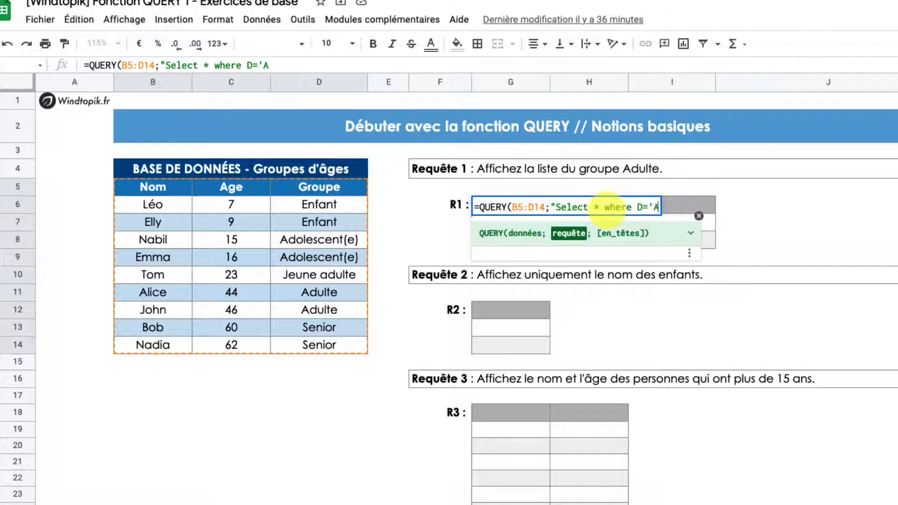
{"action": "type", "text": "dulte'"}
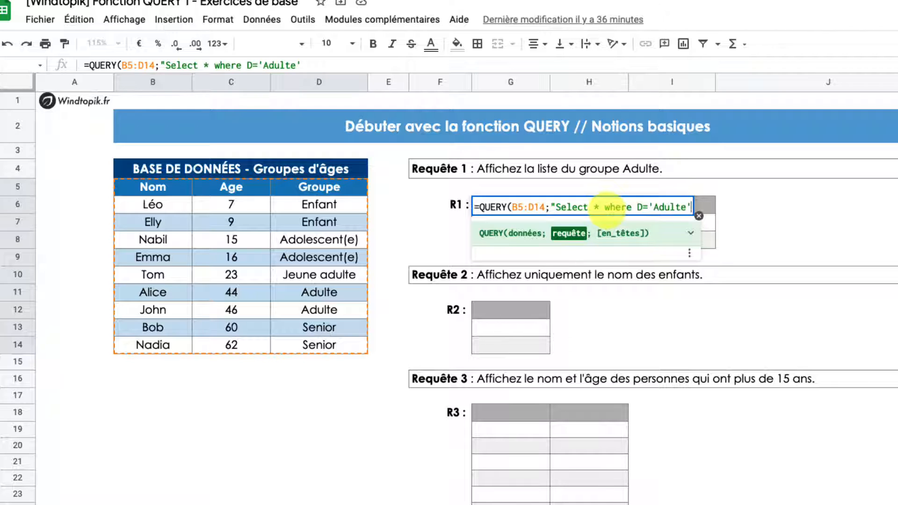
{"action": "type", "text": "\")"}
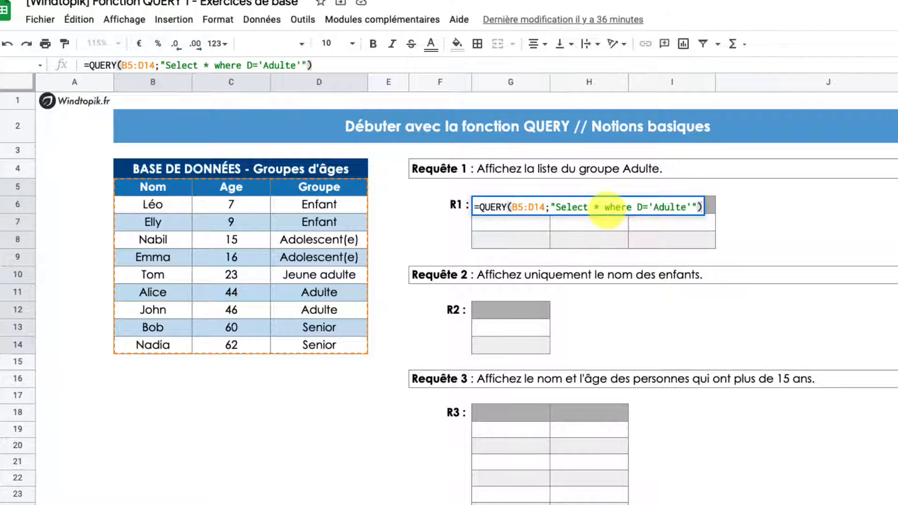
{"action": "key", "text": "Return"}
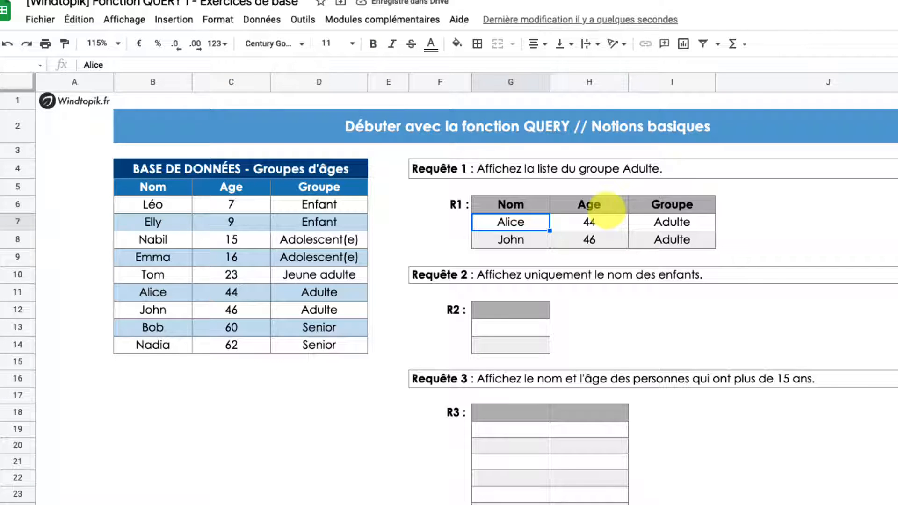
Examine the QUERY formula in G6 against the source table, leaving it as it is.
{"action": "key", "text": "Up"}
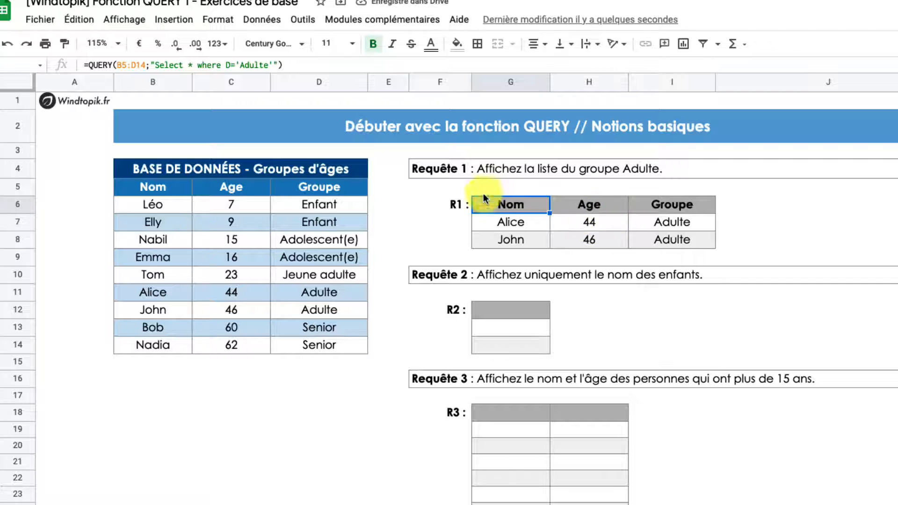
{"action": "left_click", "coordinate": [502, 205]}
{"action": "double_click", "coordinate": [497, 206]}
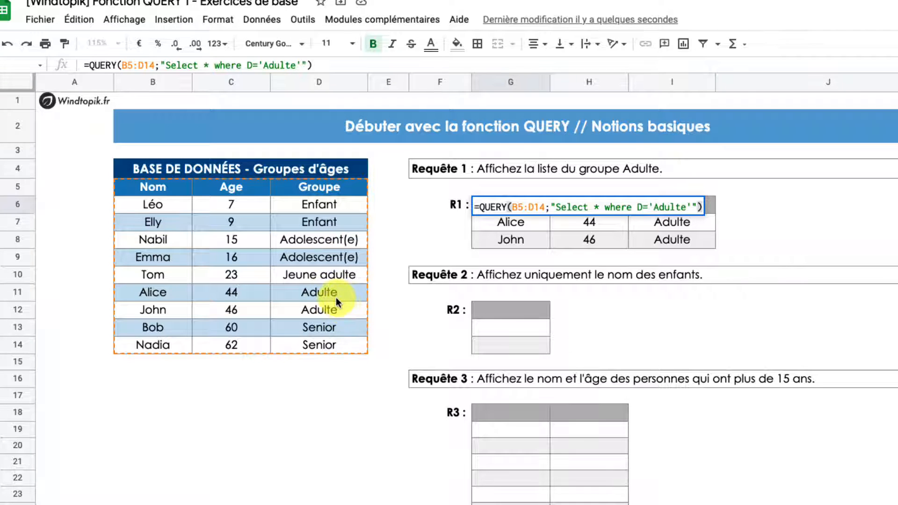
{"action": "key", "text": "Return"}
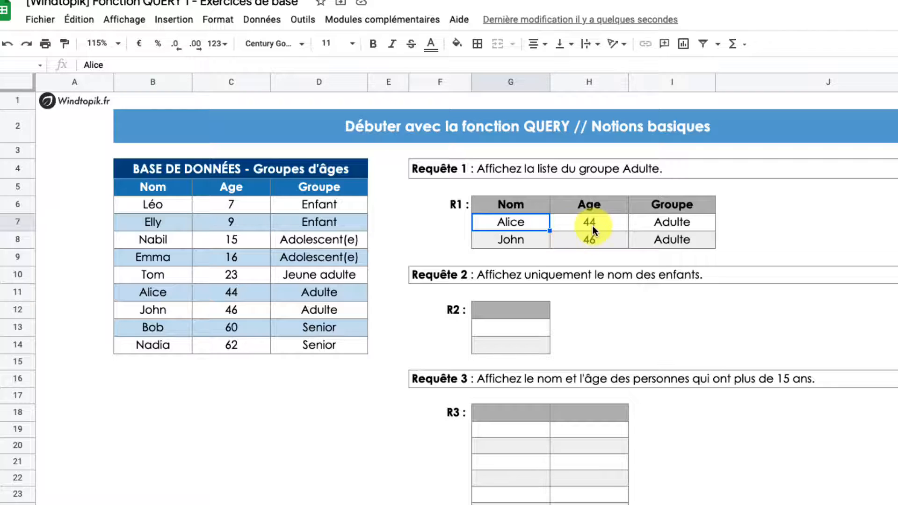
Start a QUERY formula in cell G12 for Requête 2, using the range B5:D14 as its data.
{"action": "left_click", "coordinate": [509, 311]}
{"action": "type", "text": "=quer"}
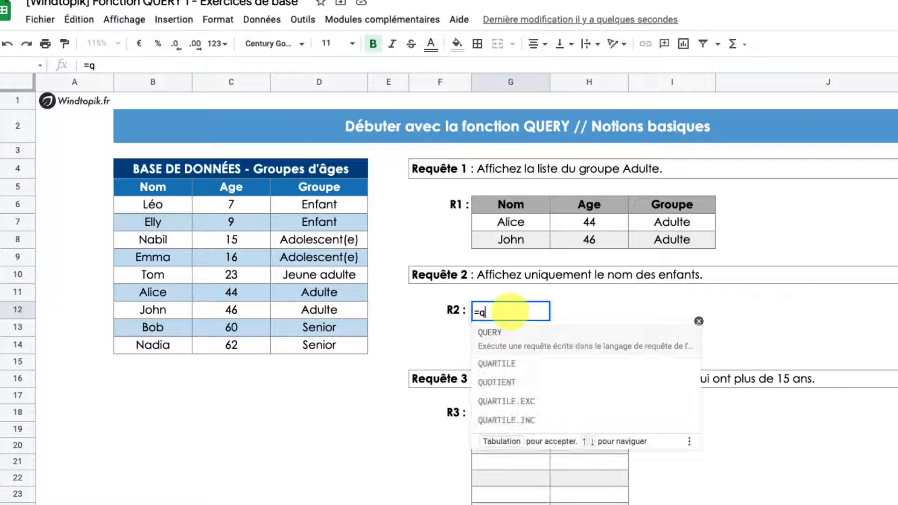
{"action": "key", "text": "Tab"}
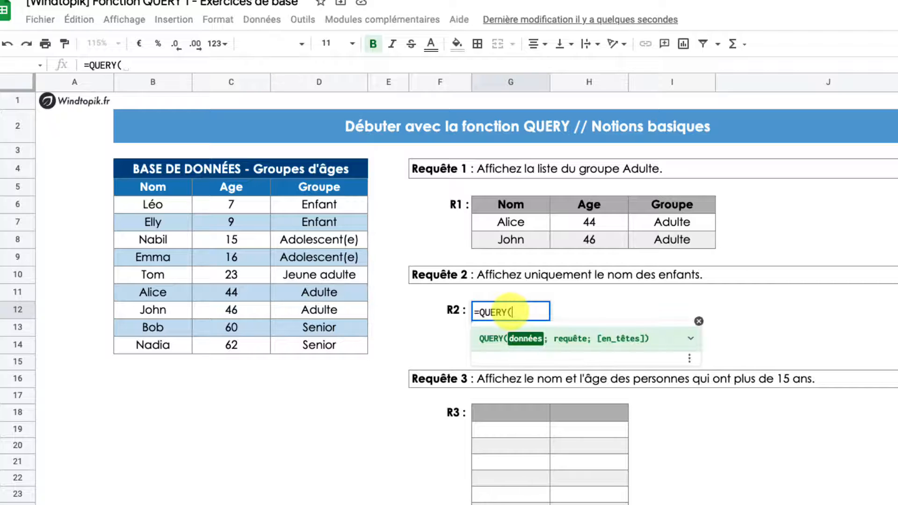
{"action": "left_click_drag", "start_coordinate": [153, 186], "coordinate": [307, 342]}
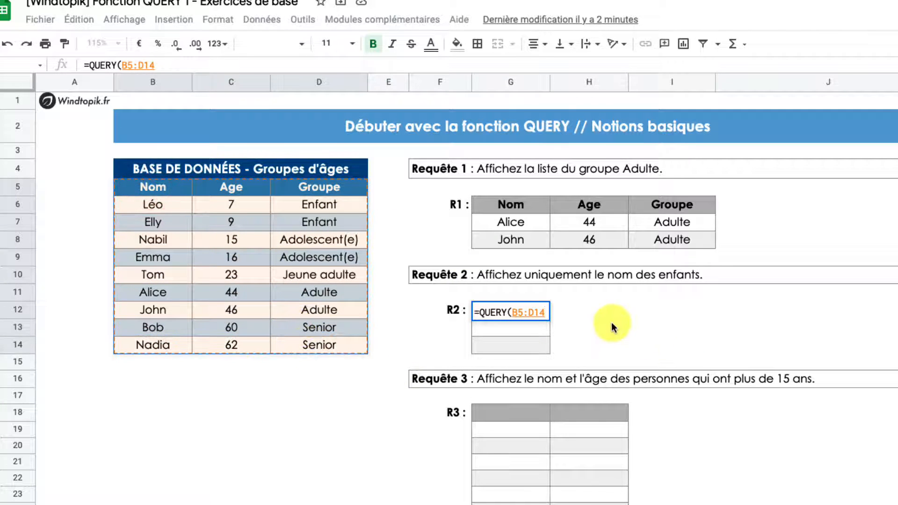
{"action": "type", "text": ";"}
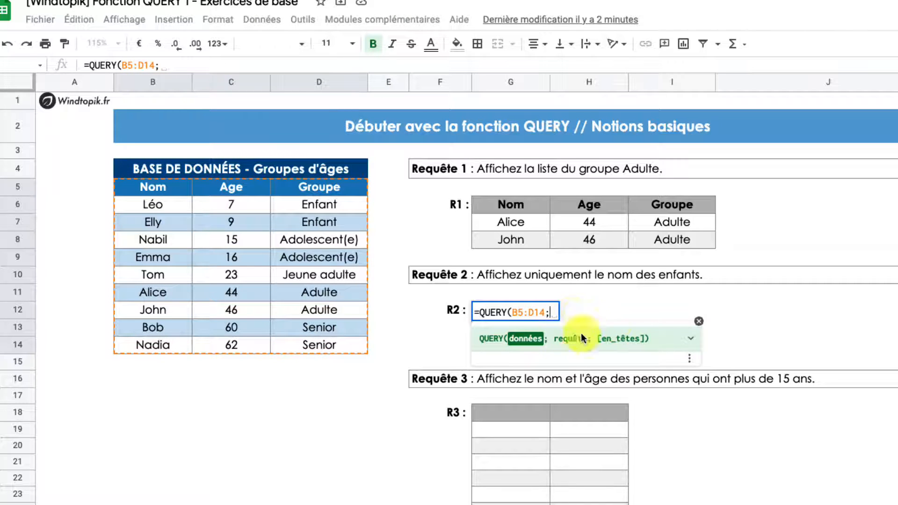
Complete the G12 formula with the query "Select B where D='Enfant'" and enter it.
{"action": "type", "text": "\""}
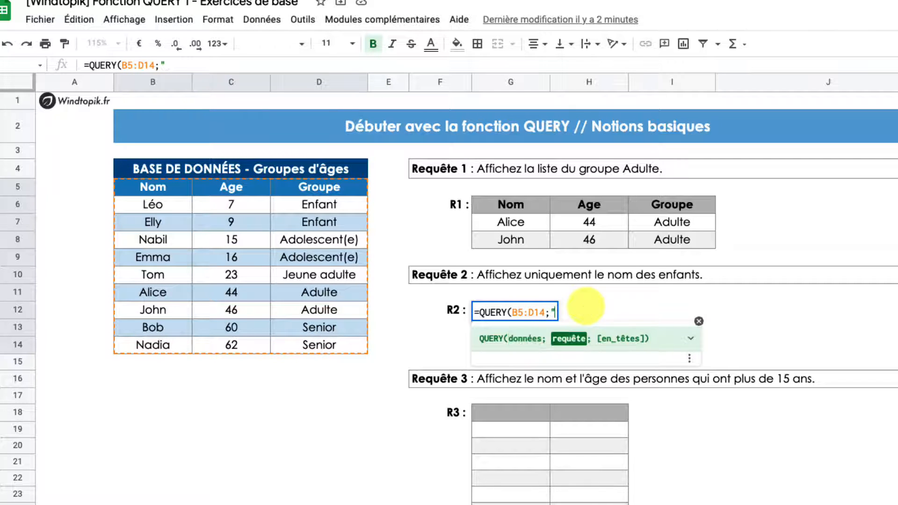
{"action": "type", "text": "Select"}
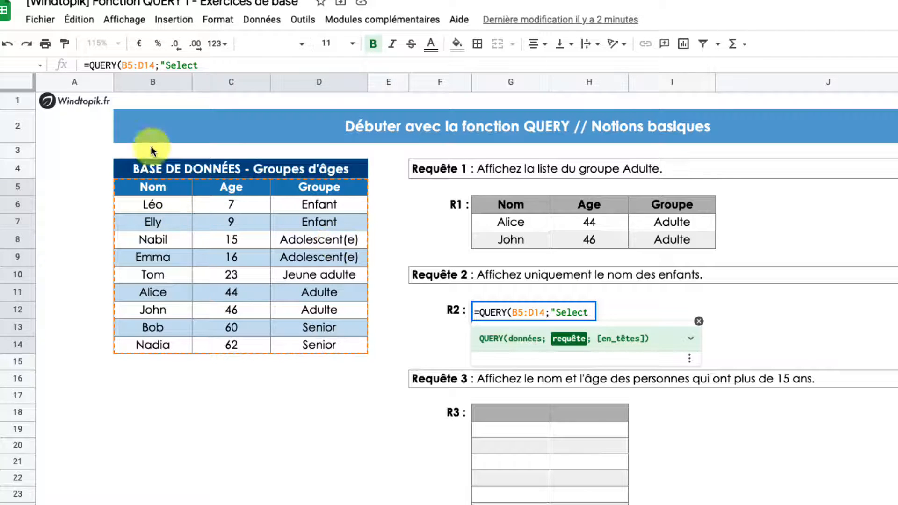
{"action": "type", "text": "B"}
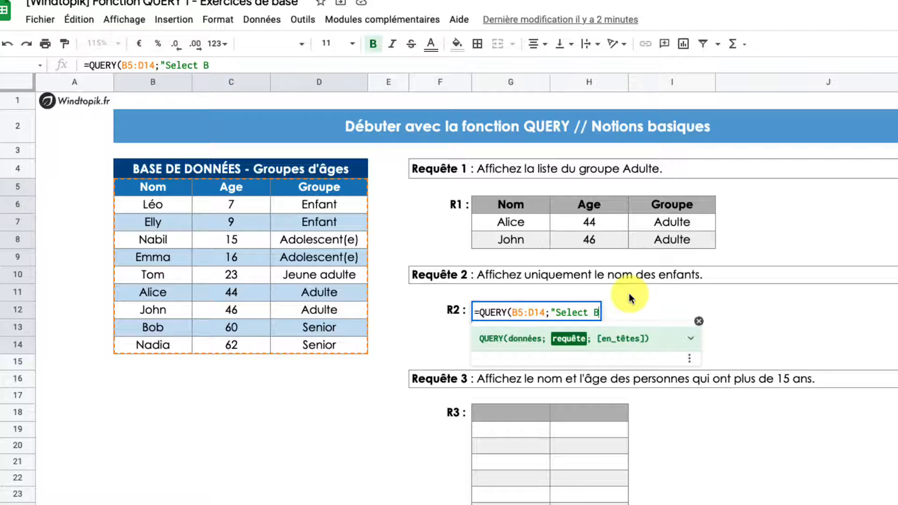
{"action": "type", "text": "where"}
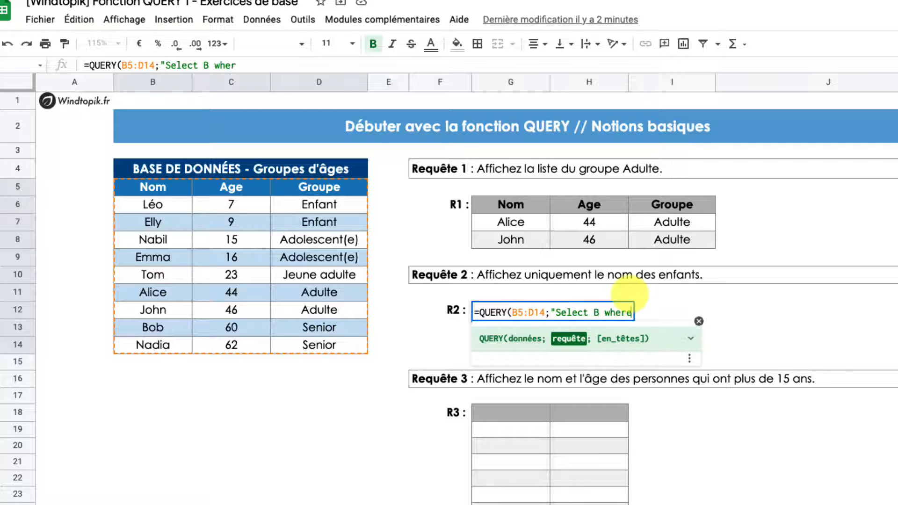
{"action": "type", "text": " D='E"}
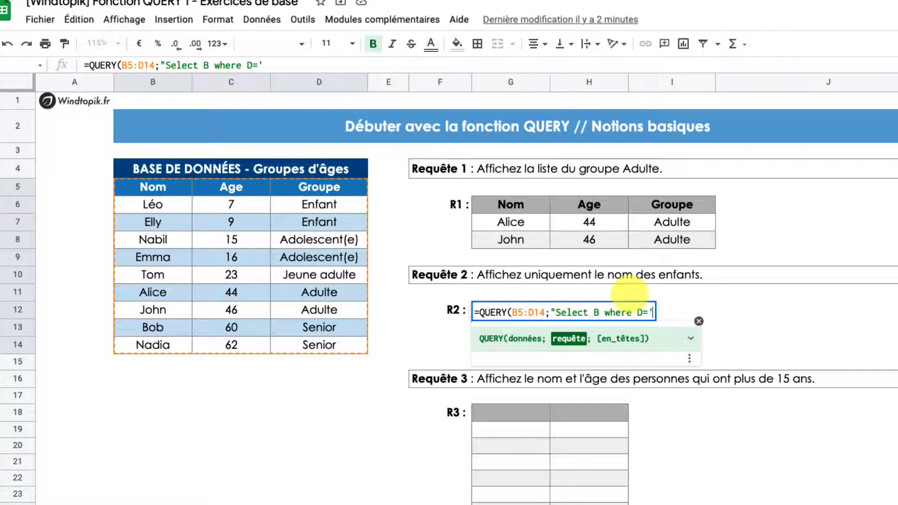
{"action": "type", "text": "nfant"}
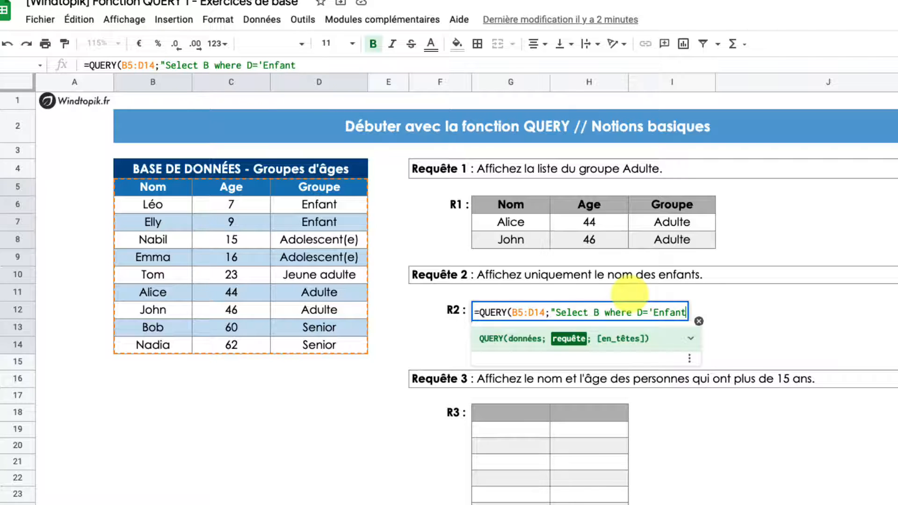
{"action": "type", "text": "'\")"}
{"action": "key", "text": "Return"}
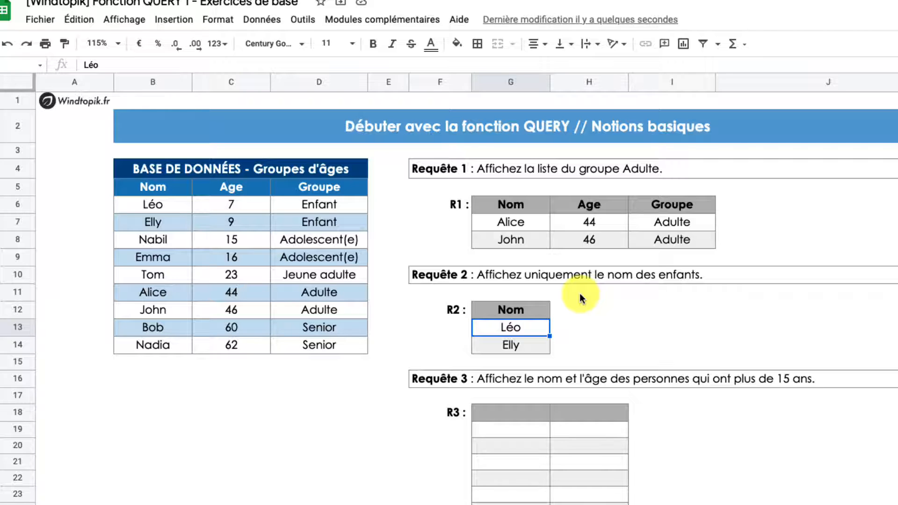
{"action": "scroll", "coordinate": [579, 293], "scroll_direction": "down", "scroll_amount": 1}
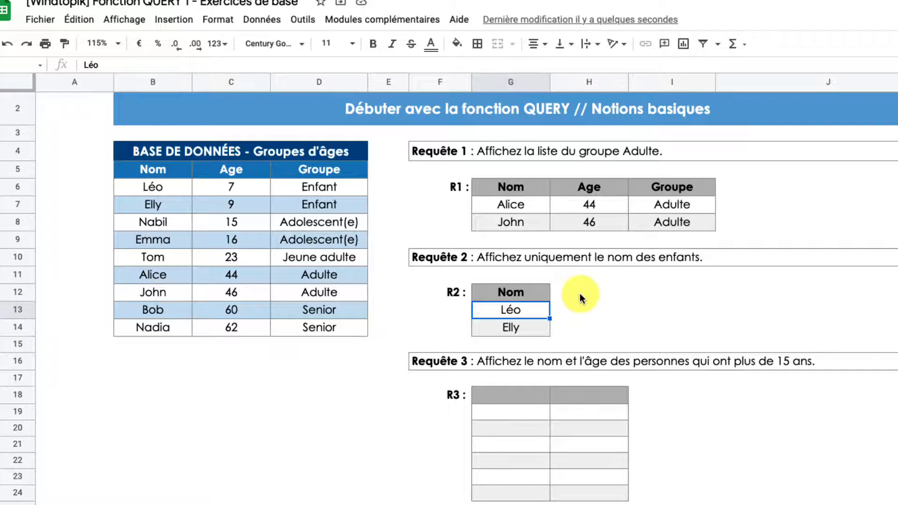
{"action": "scroll", "coordinate": [579, 293], "scroll_direction": "down", "scroll_amount": 1}
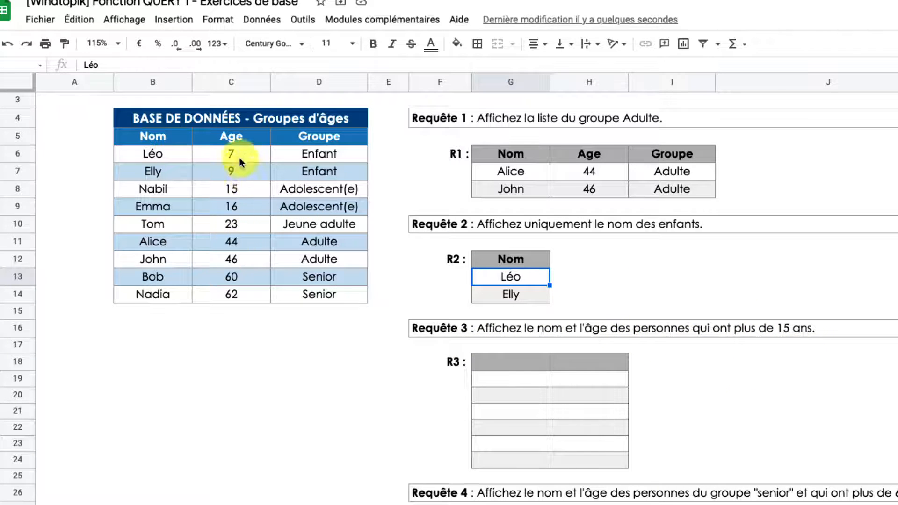
{"action": "left_click", "coordinate": [504, 365]}
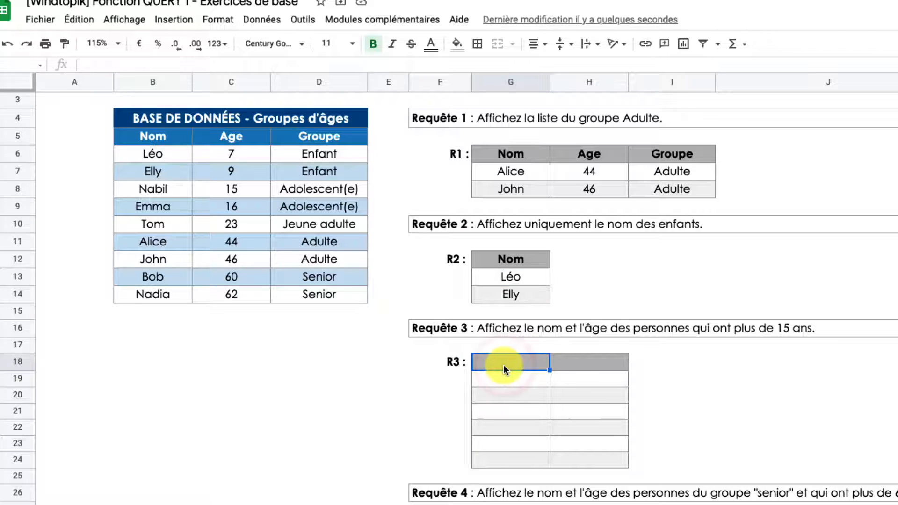
{"action": "type", "text": "="}
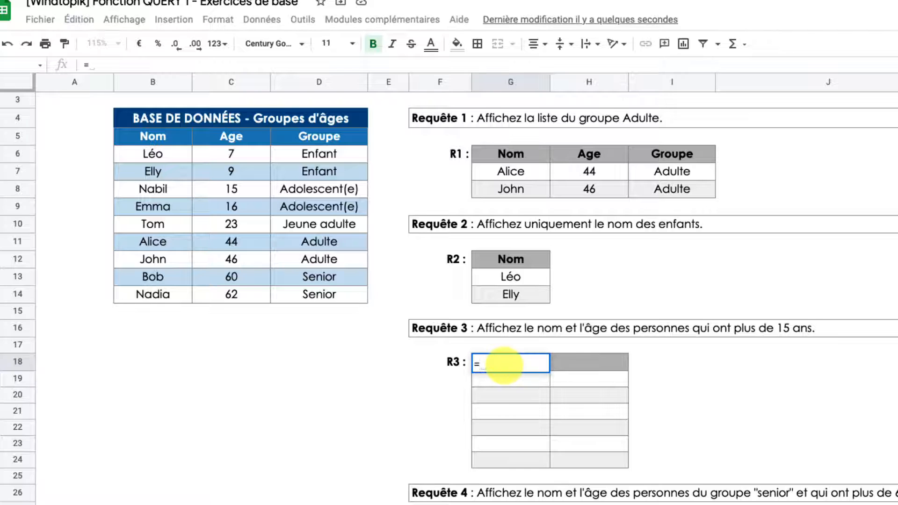
{"action": "type", "text": "quer"}
{"action": "key", "text": "Tab"}
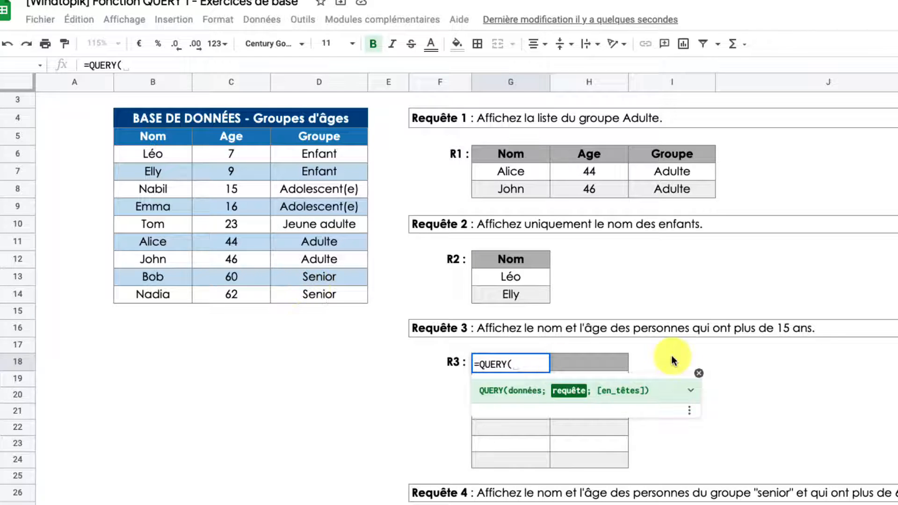
{"action": "left_click", "coordinate": [699, 373]}
{"action": "left_click", "coordinate": [527, 366]}
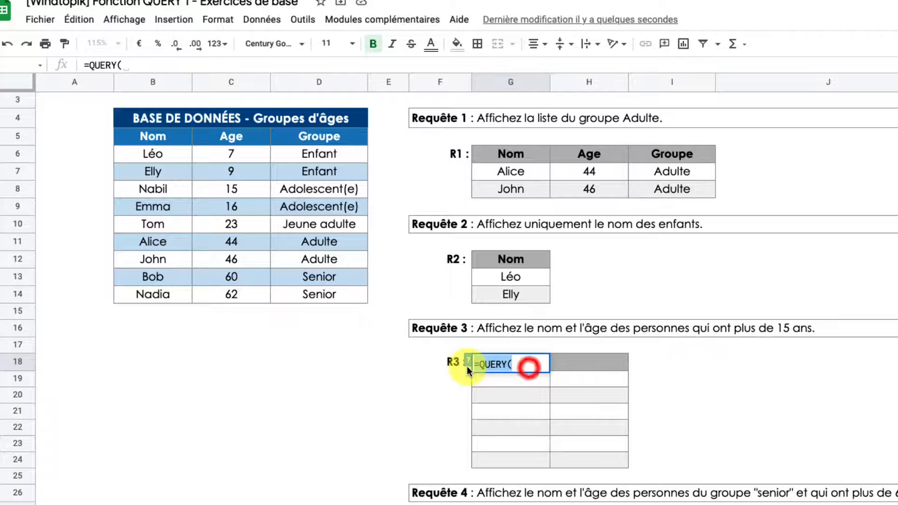
{"action": "key", "text": "Escape"}
{"action": "left_click", "coordinate": [390, 366]}
Define the age-group table range B5:D14 as a named range called Groupe_GA and close the named-range settings.
{"action": "left_click_drag", "start_coordinate": [148, 138], "coordinate": [328, 301]}
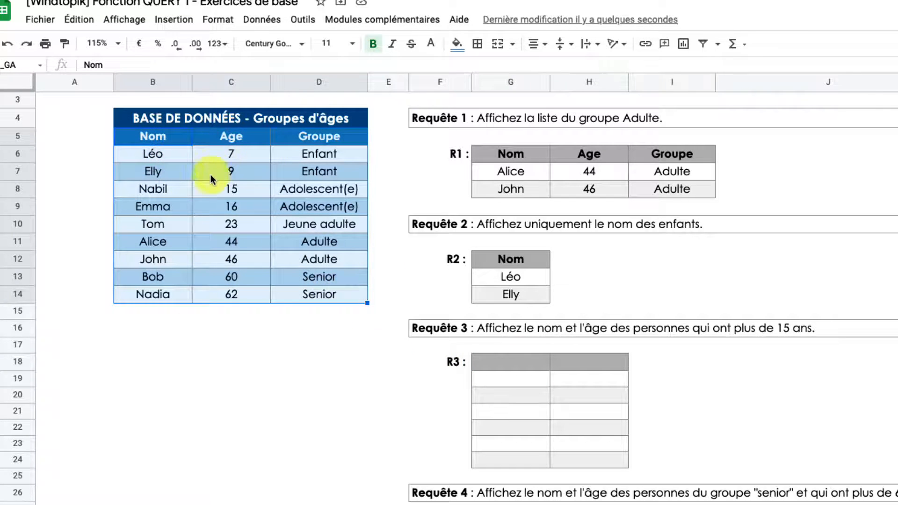
{"action": "right_click", "coordinate": [204, 173]}
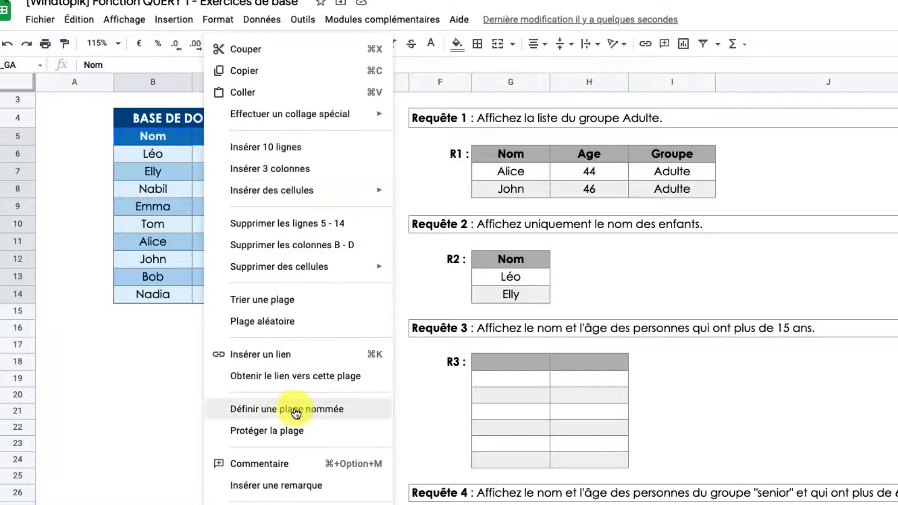
{"action": "left_click", "coordinate": [329, 412]}
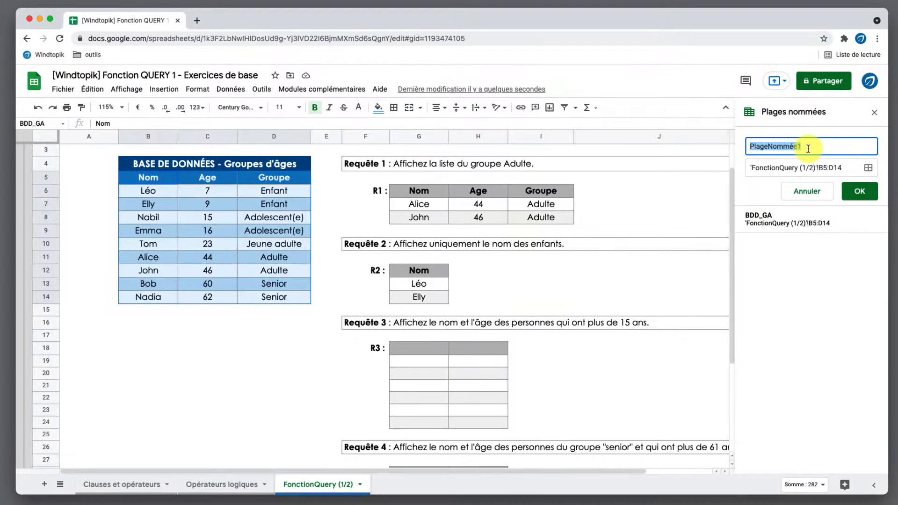
{"action": "type", "text": "T"}
{"action": "key", "text": "BackSpace"}
{"action": "type", "text": "Groupe"}
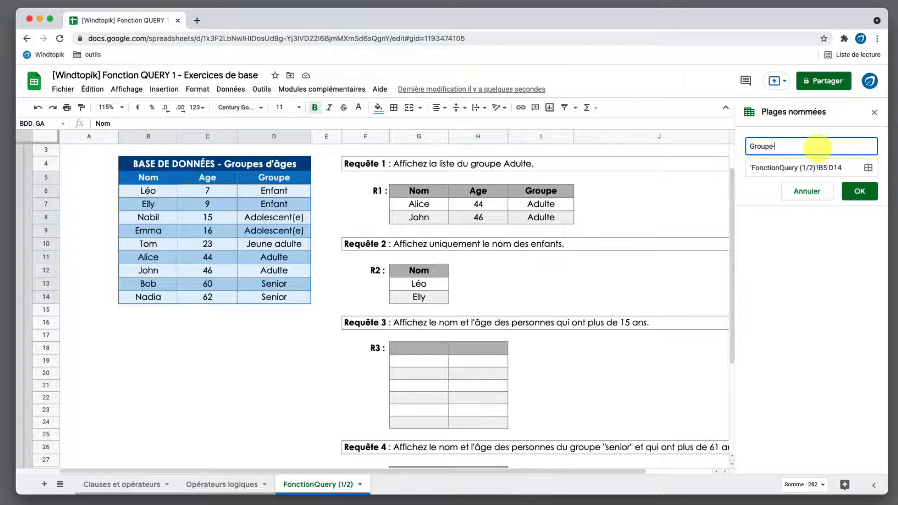
{"action": "type", "text": "_GA"}
{"action": "left_click", "coordinate": [858, 192]}
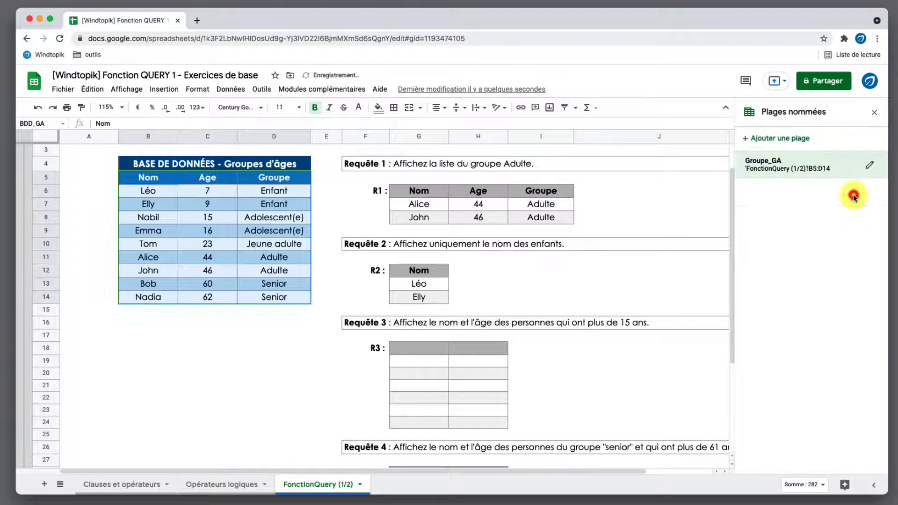
{"action": "left_click", "coordinate": [873, 112]}
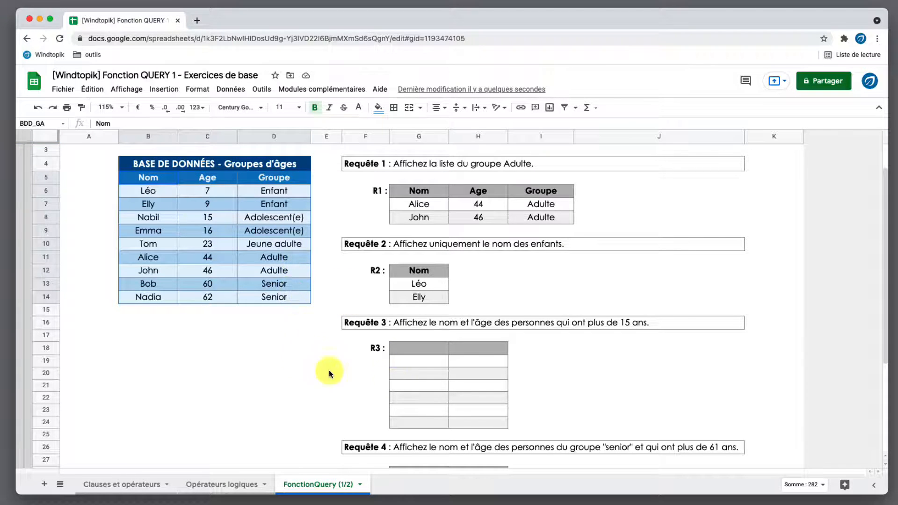
Start a QUERY formula in cell G18 for Requête 3, using the named range Groupe_GA as its data.
{"action": "left_click", "coordinate": [407, 352]}
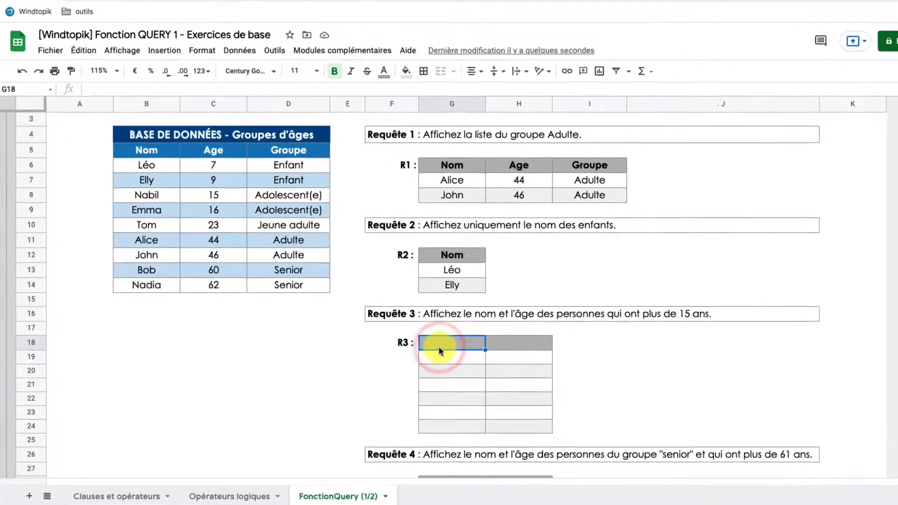
{"action": "type", "text": "="}
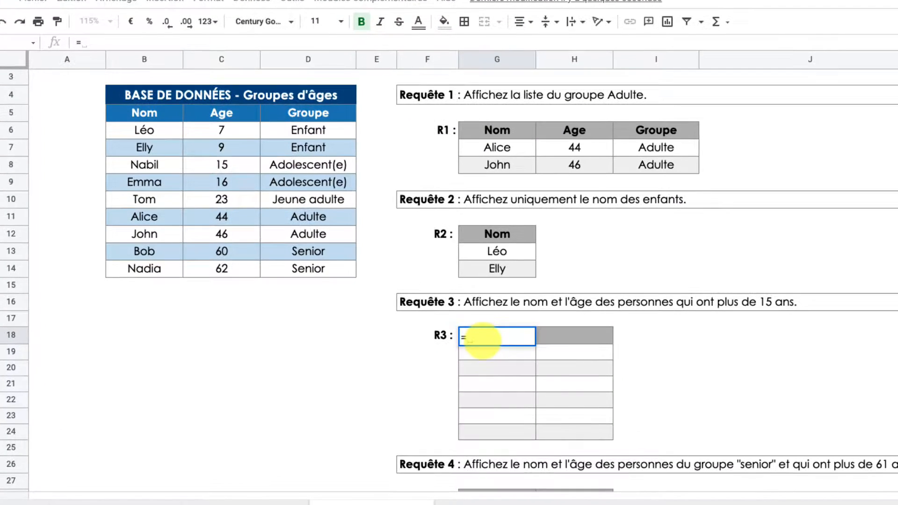
{"action": "type", "text": "que"}
{"action": "key", "text": "Tab"}
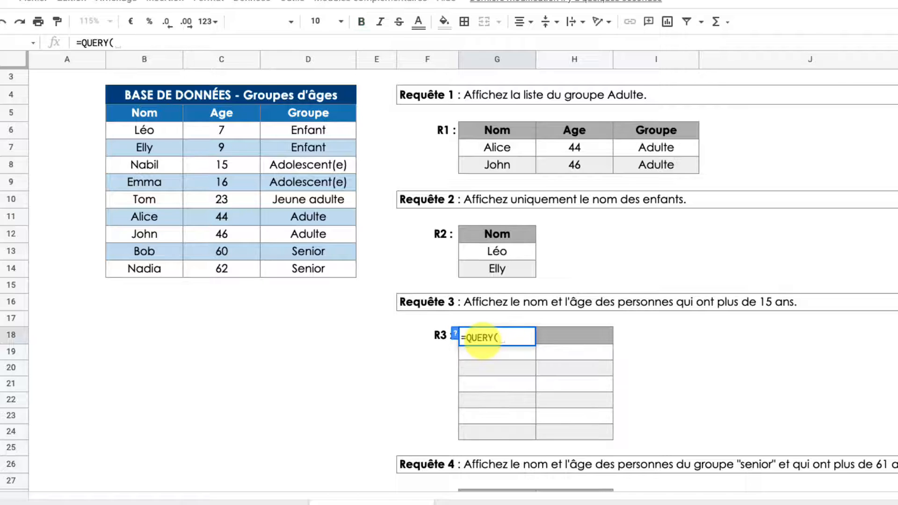
{"action": "type", "text": "grou"}
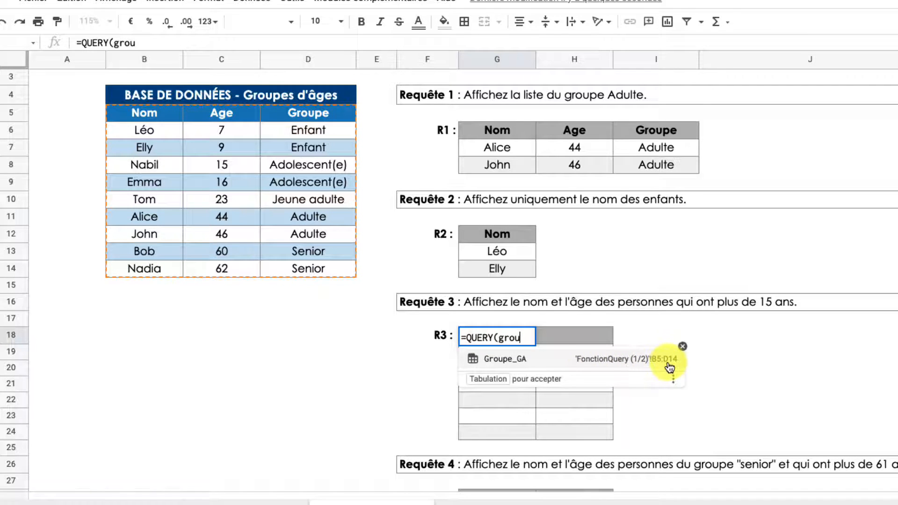
{"action": "left_click", "coordinate": [549, 359]}
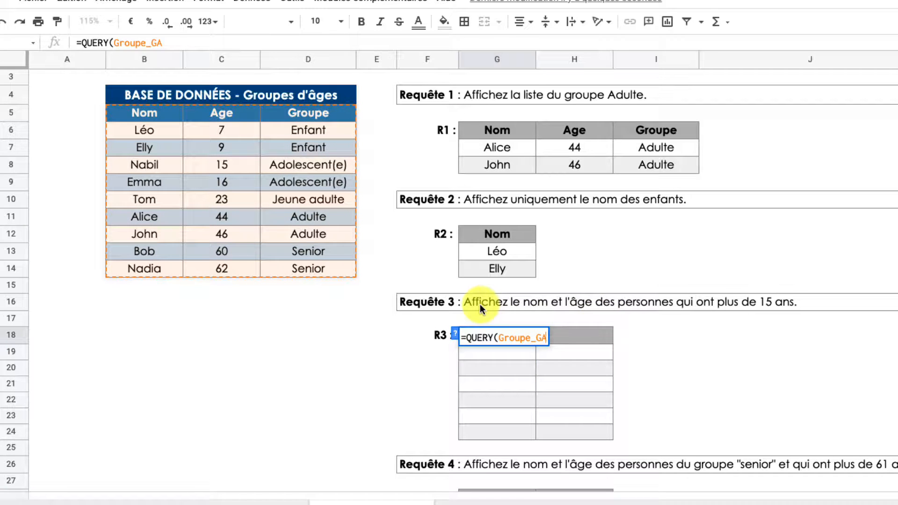
{"action": "type", "text": ";"}
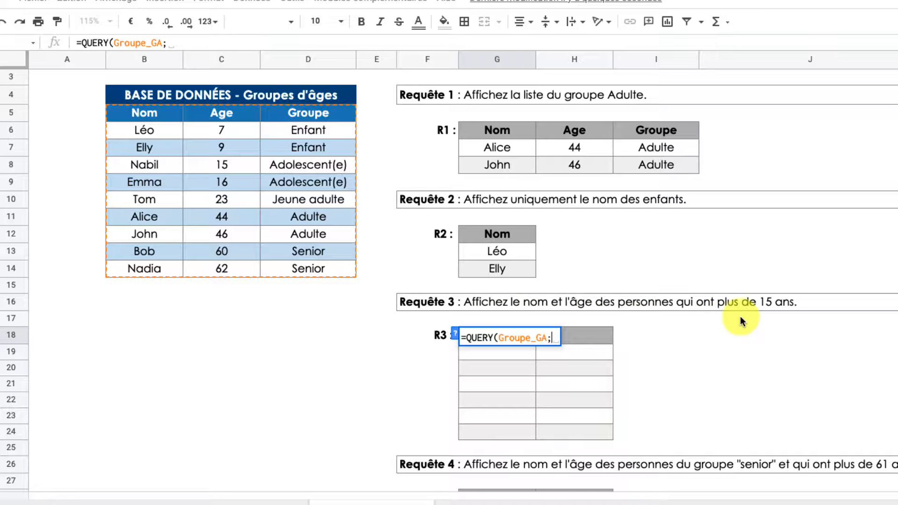
Complete the G18 formula with the query "select B, C where C>15" and enter it.
{"action": "type", "text": "\""}
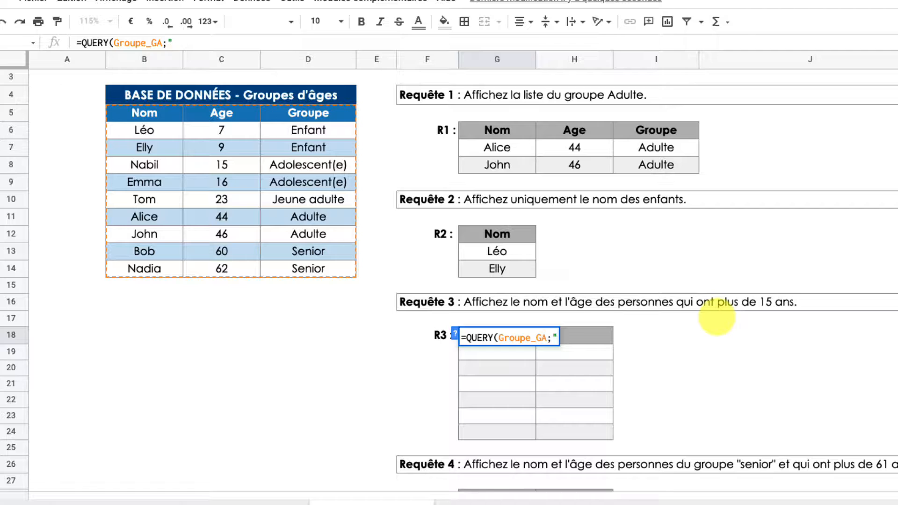
{"action": "type", "text": "select"}
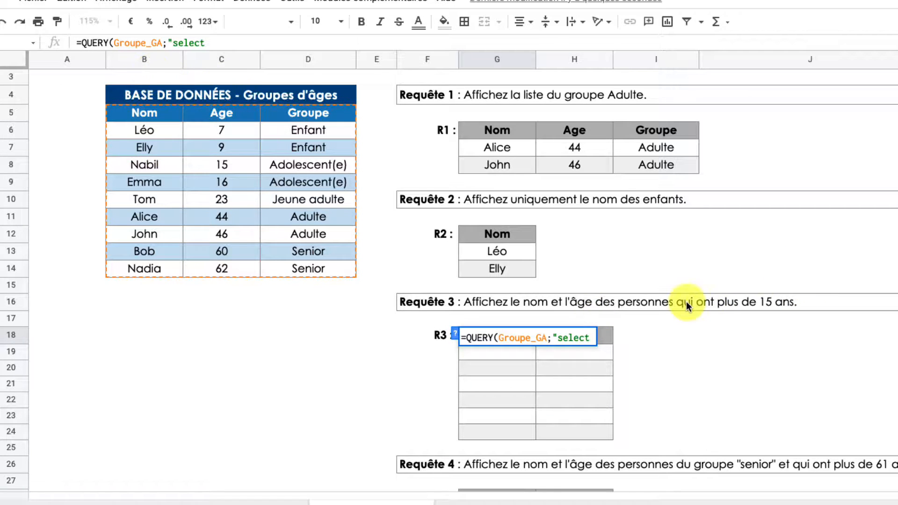
{"action": "type", "text": "B, C"}
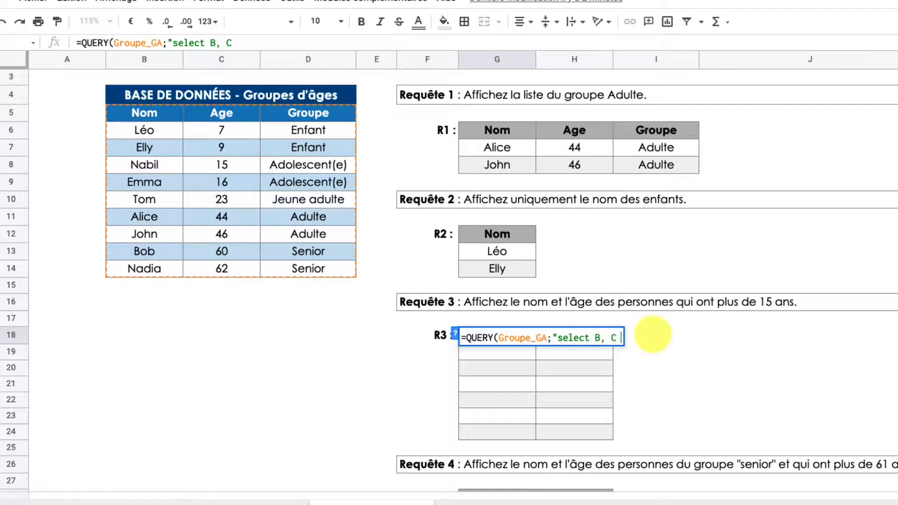
{"action": "type", "text": "where "}
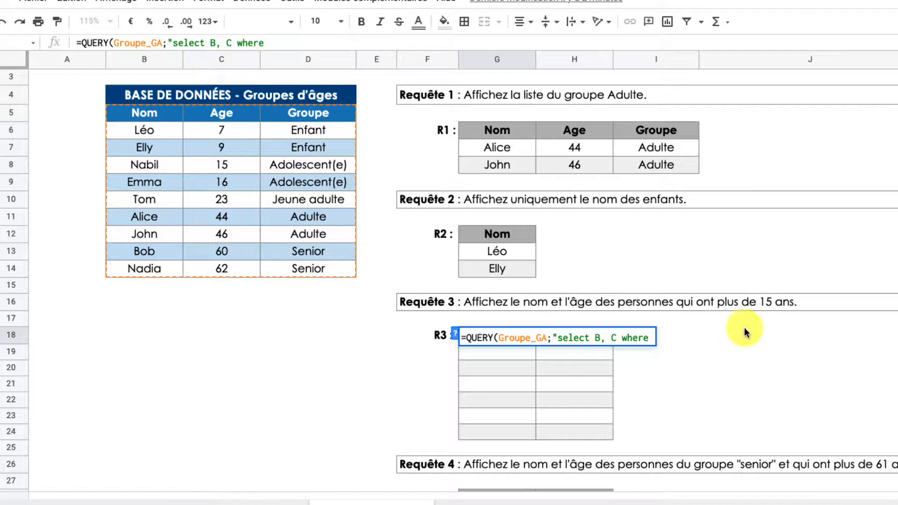
{"action": "type", "text": "C"}
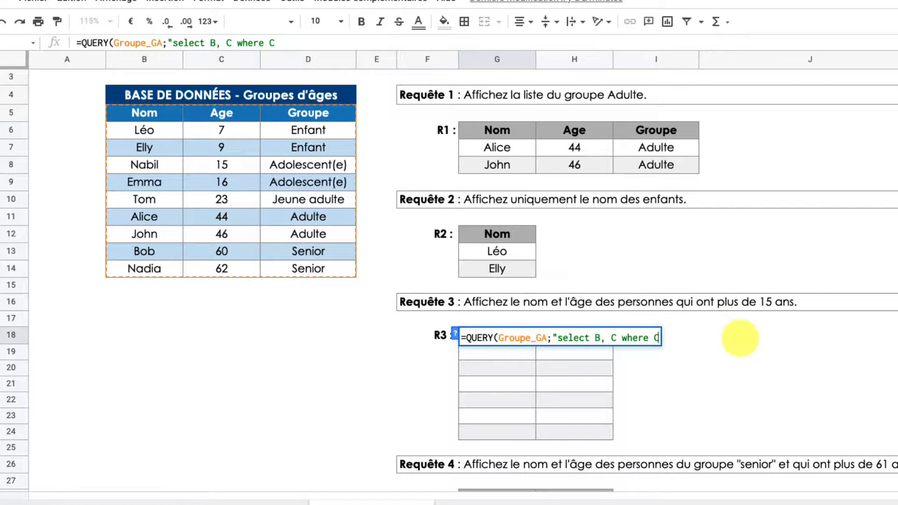
{"action": "type", "text": ">15"}
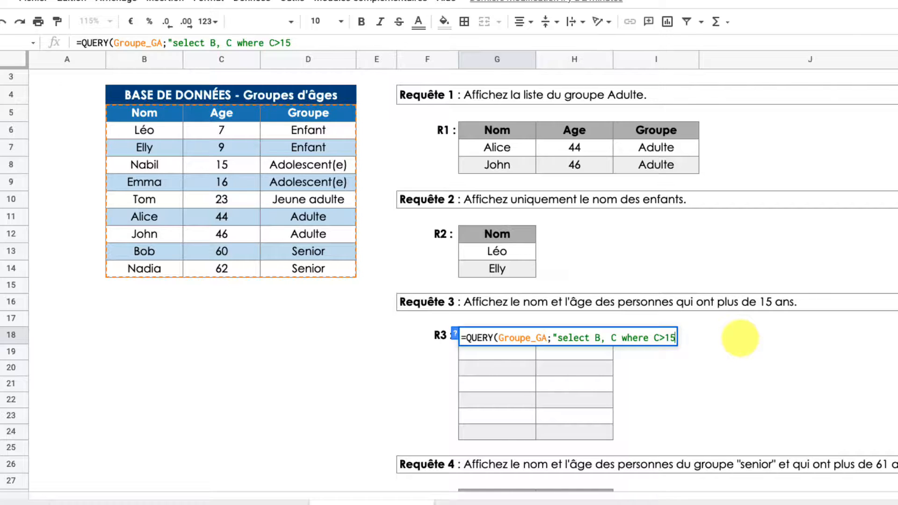
{"action": "type", "text": "\")"}
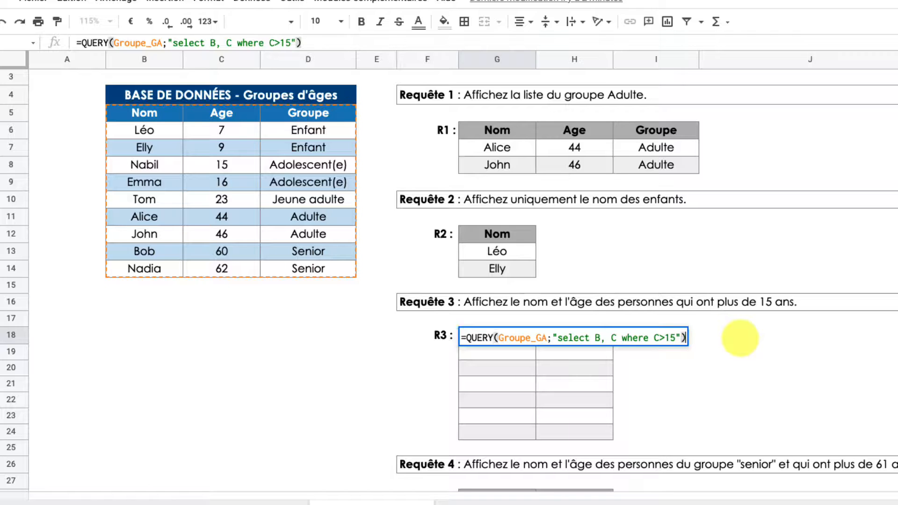
{"action": "key", "text": "Return"}
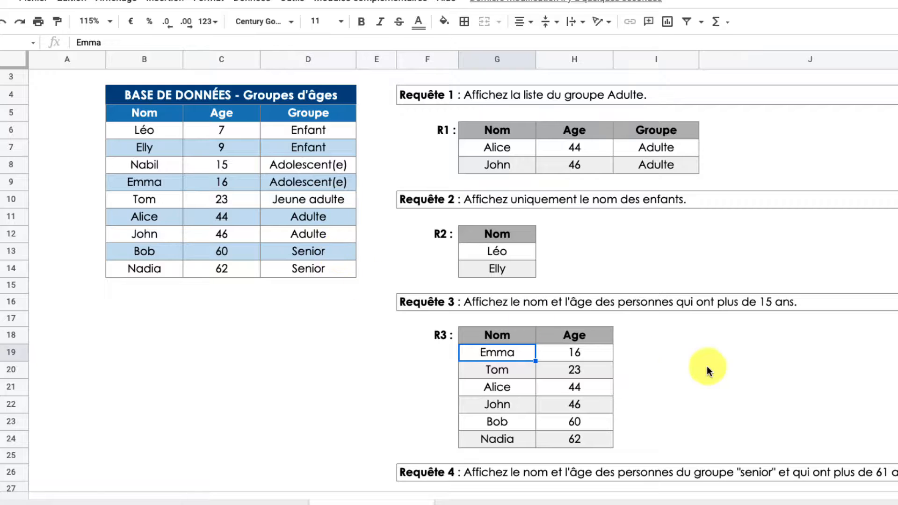
Examine the QUERY formula in G18 against the Requête 3 results, leaving it as it is.
{"action": "left_click", "coordinate": [499, 337]}
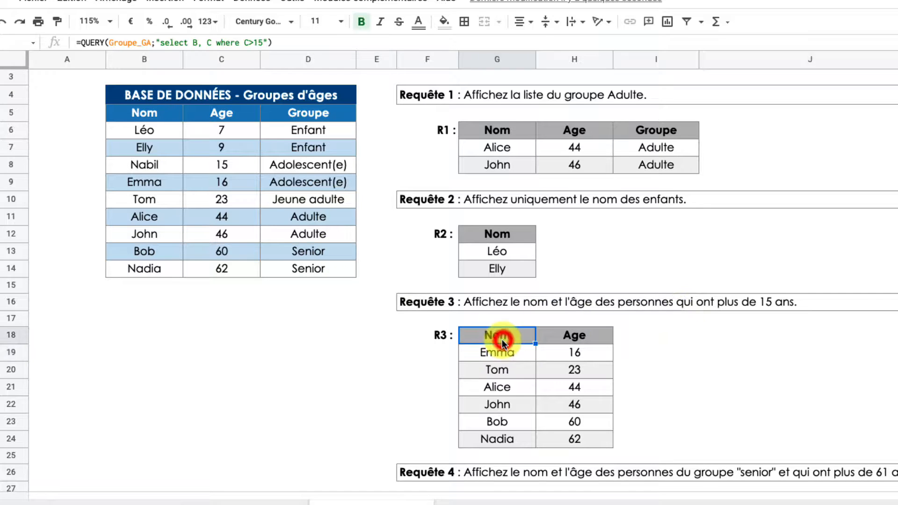
{"action": "double_click", "coordinate": [488, 335]}
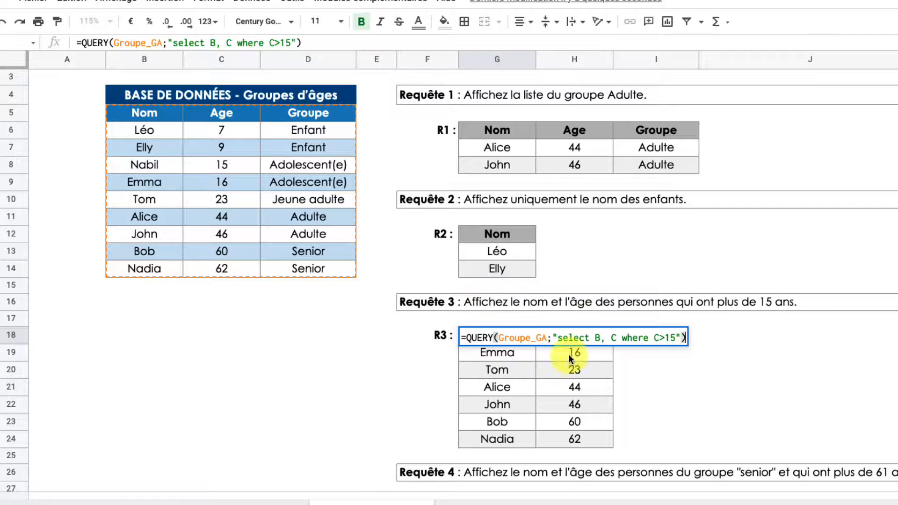
{"action": "left_click", "coordinate": [795, 353]}
Start a QUERY formula in cell G28 for Requête 4, using the named range Groupe_GA as its data.
{"action": "scroll", "coordinate": [637, 349], "scroll_direction": "down", "scroll_amount": 2}
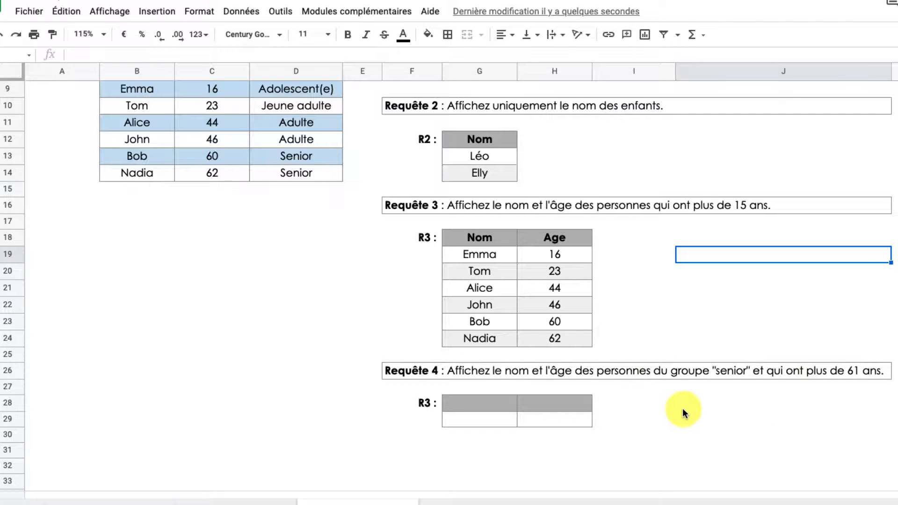
{"action": "scroll", "coordinate": [683, 408], "scroll_direction": "up", "scroll_amount": 1}
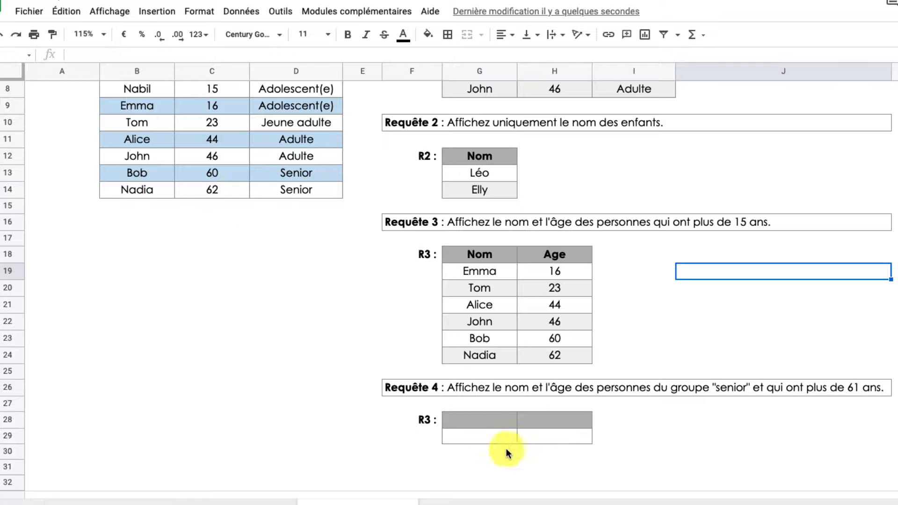
{"action": "left_click", "coordinate": [474, 423]}
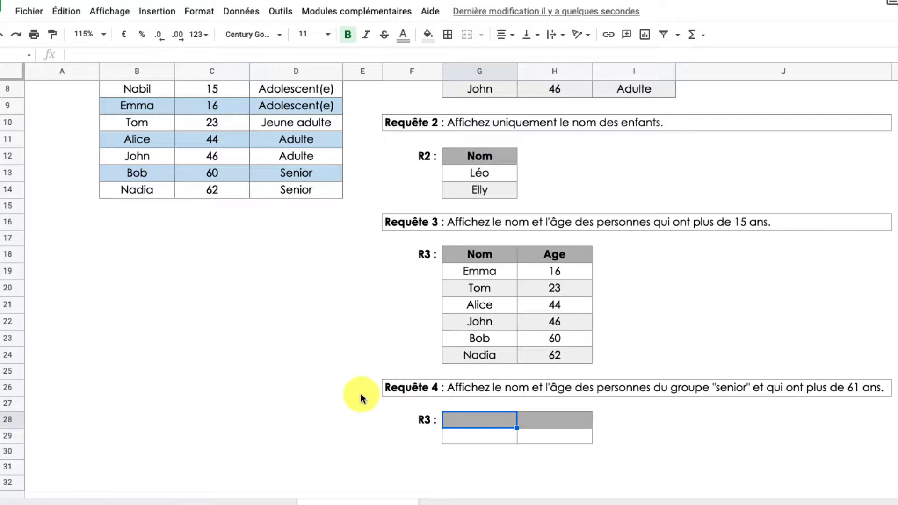
{"action": "type", "text": "=query("}
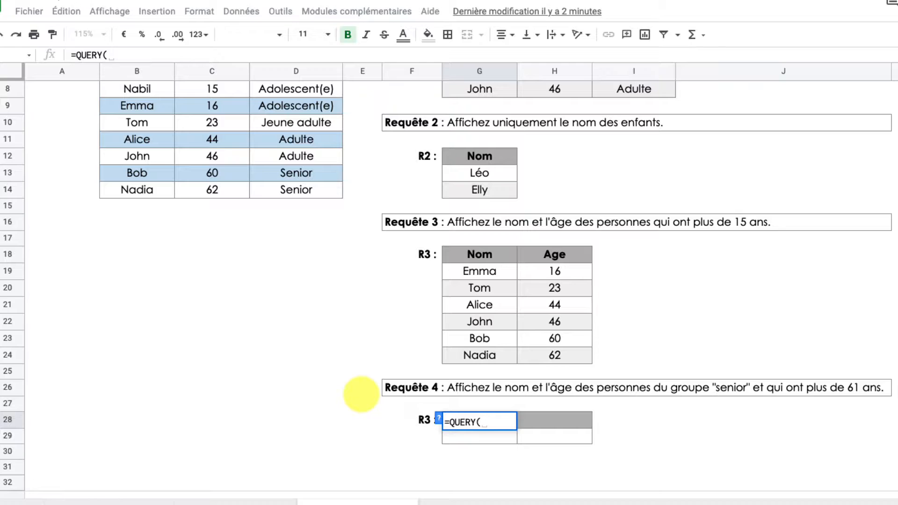
{"action": "type", "text": "grou"}
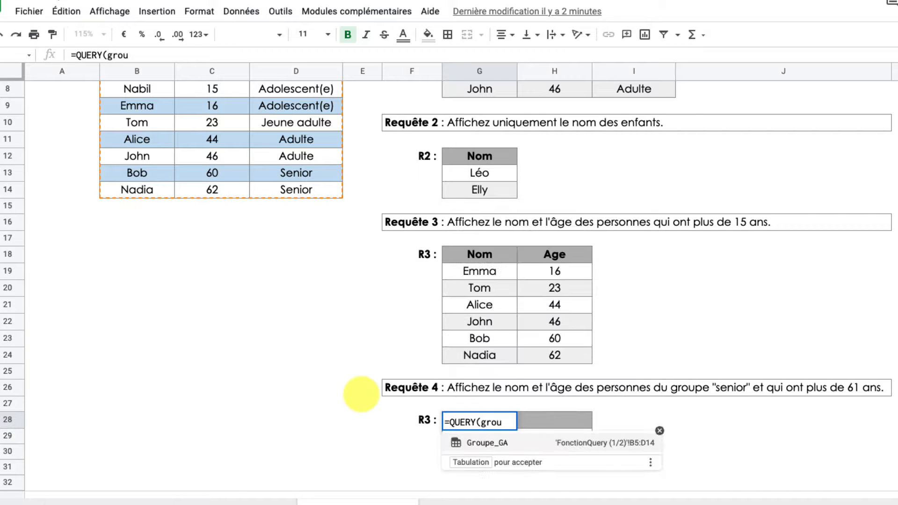
{"action": "key", "text": "Tab"}
{"action": "type", "text": ";"}
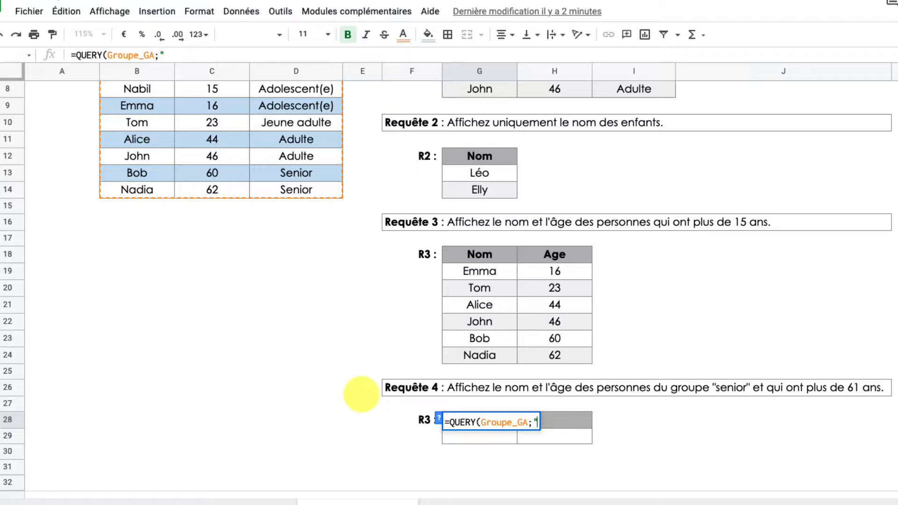
Begin the query text of the G28 formula with "Select B, C where to return the name and age columns.
{"action": "type", "text": "\"Select"}
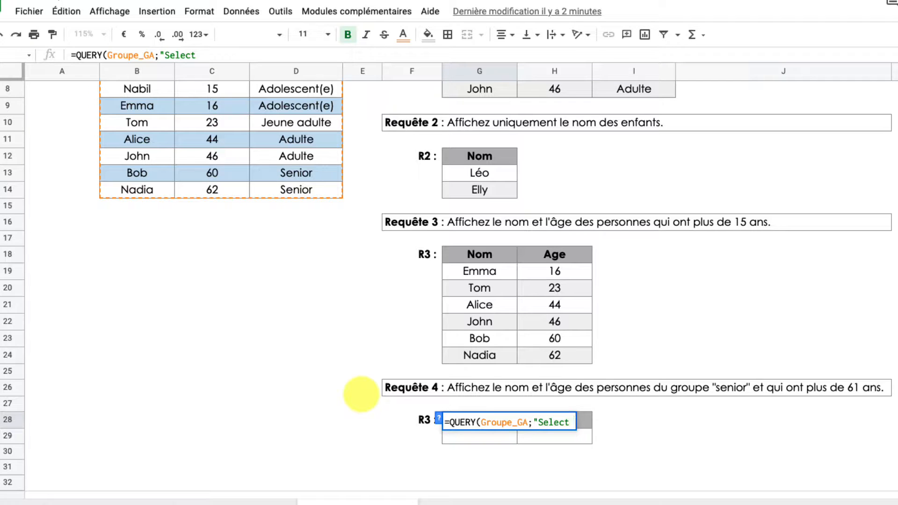
{"action": "scroll", "coordinate": [347, 279], "scroll_direction": "up", "scroll_amount": 3}
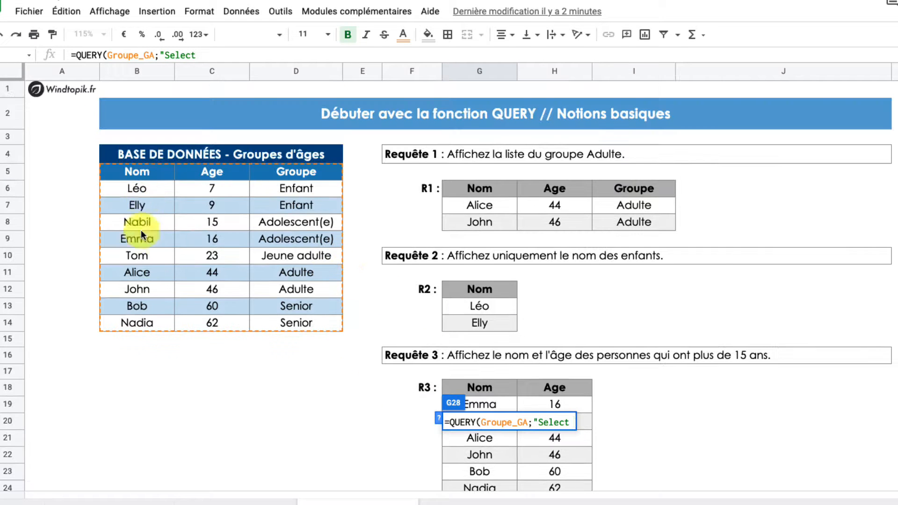
{"action": "scroll", "coordinate": [220, 312], "scroll_direction": "down", "scroll_amount": 5}
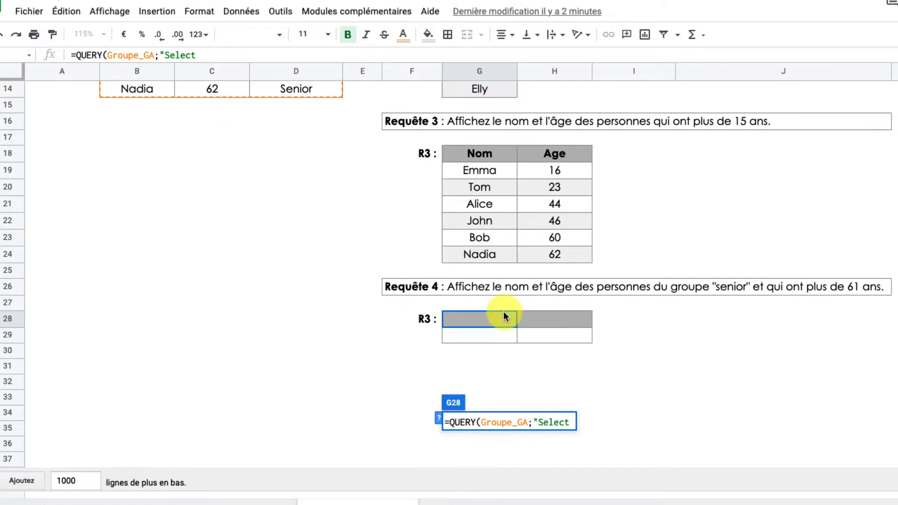
{"action": "type", "text": "B, C where"}
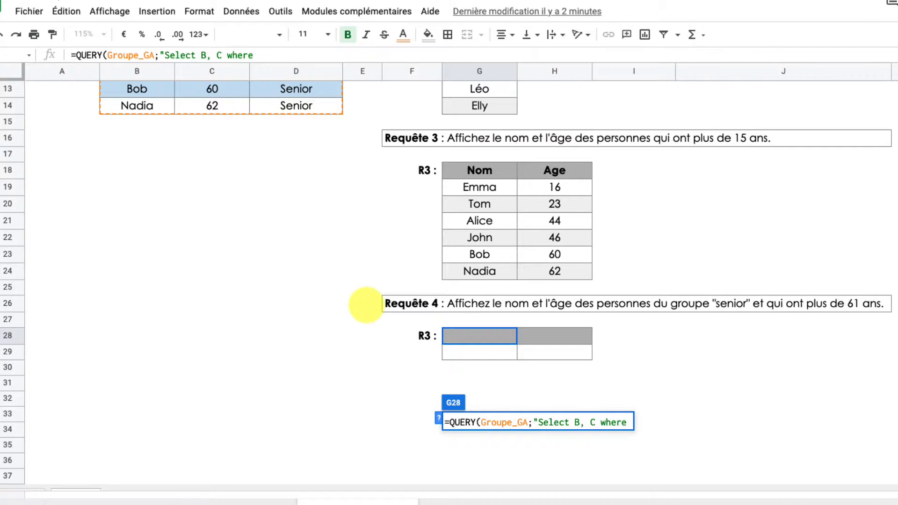
Add the group condition D='Senior' after the where clause in the G28 formula.
{"action": "scroll", "coordinate": [366, 305], "scroll_direction": "up", "scroll_amount": 5}
{"action": "scroll", "coordinate": [354, 341], "scroll_direction": "down", "scroll_amount": 2}
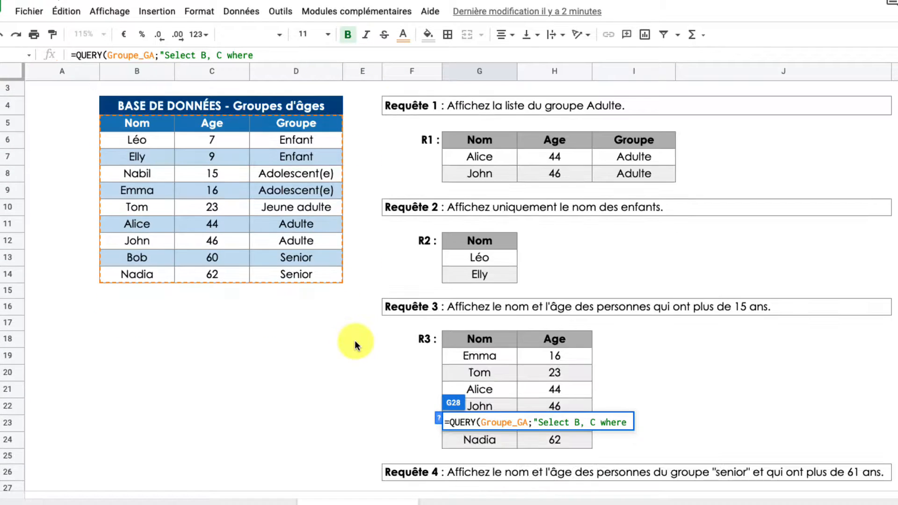
{"action": "scroll", "coordinate": [354, 340], "scroll_direction": "down", "scroll_amount": 4}
{"action": "scroll", "coordinate": [355, 346], "scroll_direction": "up", "scroll_amount": 5}
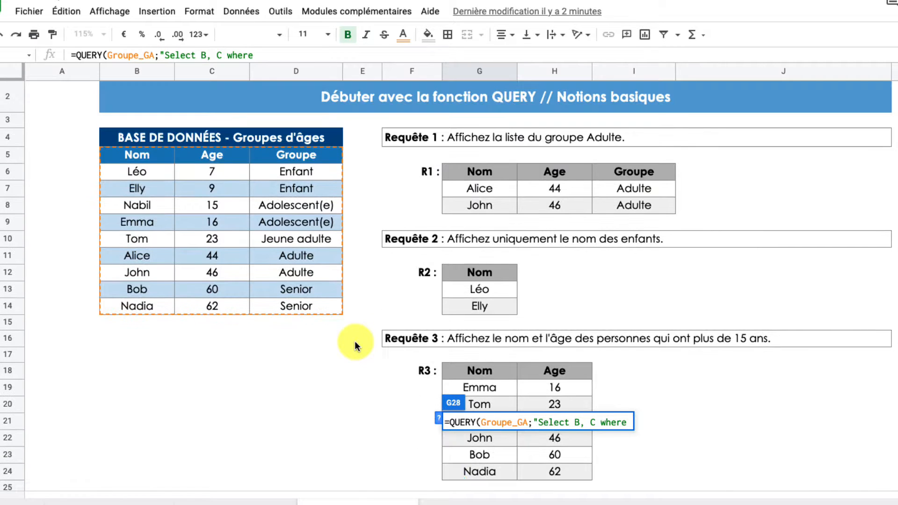
{"action": "type", "text": "D='Sen"}
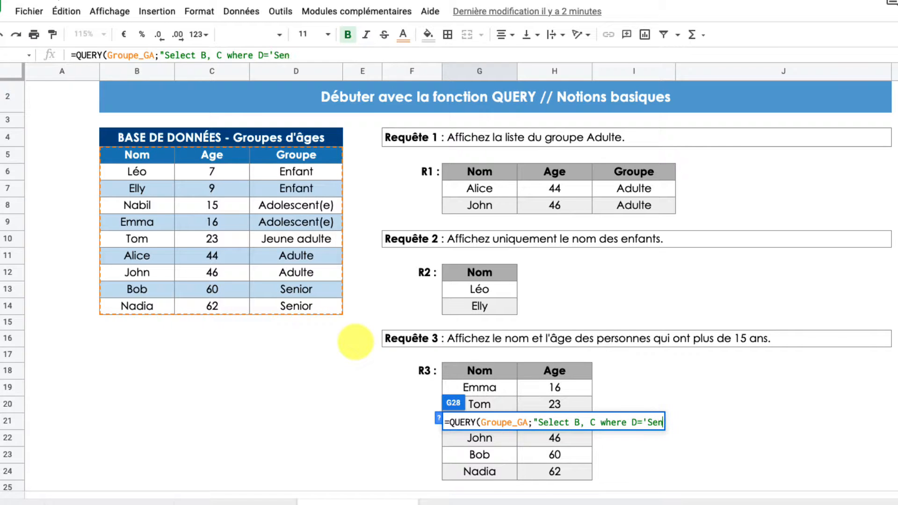
{"action": "type", "text": "ior'"}
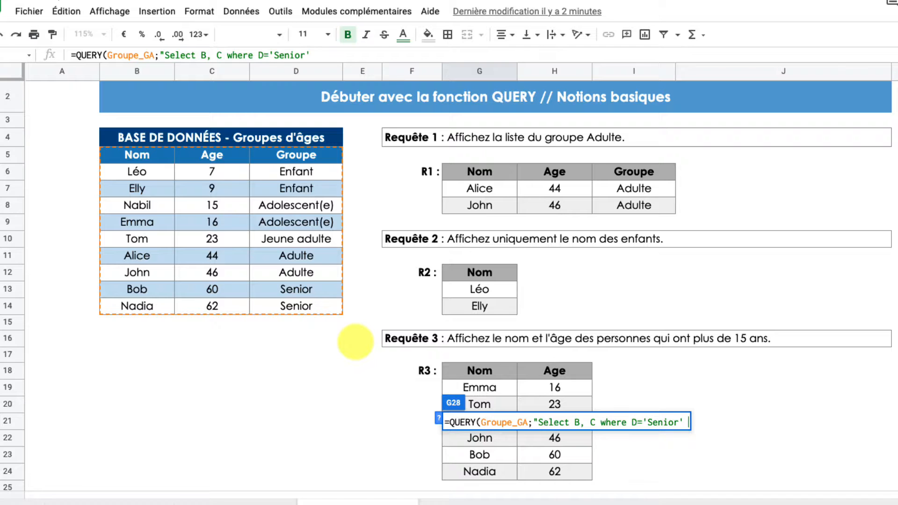
Add the age condition AND C>61 to the G28 query, close the quotation mark and parenthesis, and enter the formula.
{"action": "type", "text": " AND"}
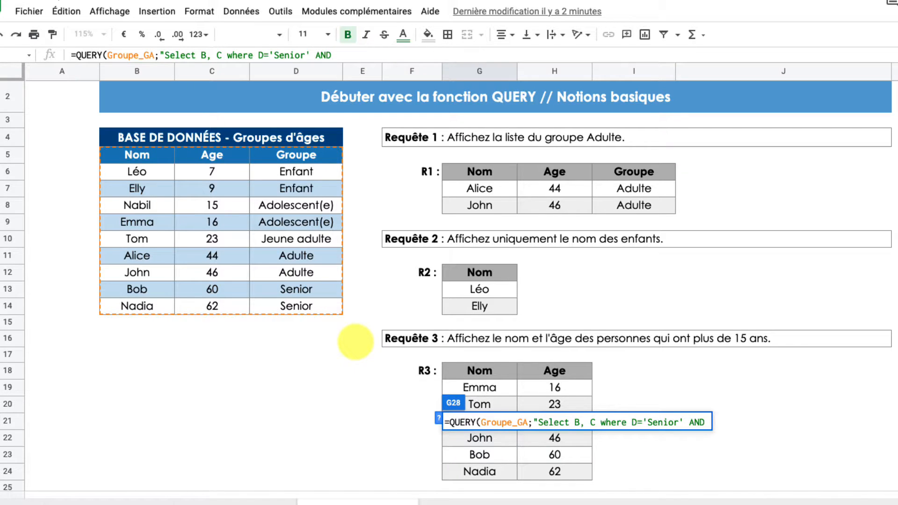
{"action": "scroll", "coordinate": [536, 321], "scroll_direction": "down", "scroll_amount": 4}
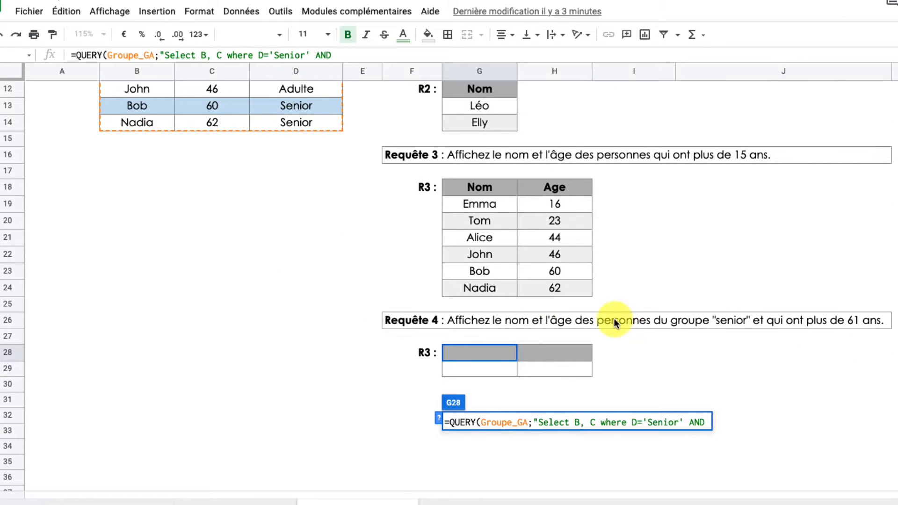
{"action": "scroll", "coordinate": [615, 323], "scroll_direction": "up", "scroll_amount": 3}
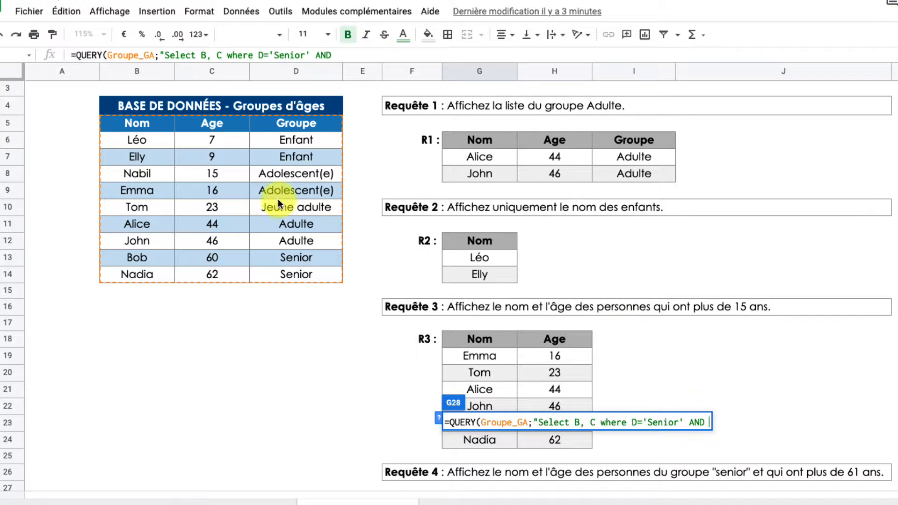
{"action": "type", "text": "C>61"}
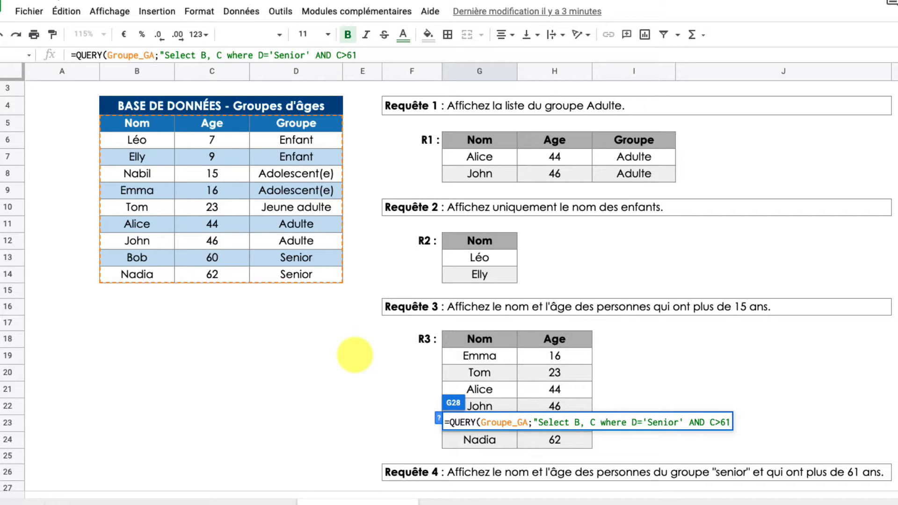
{"action": "type", "text": "\")"}
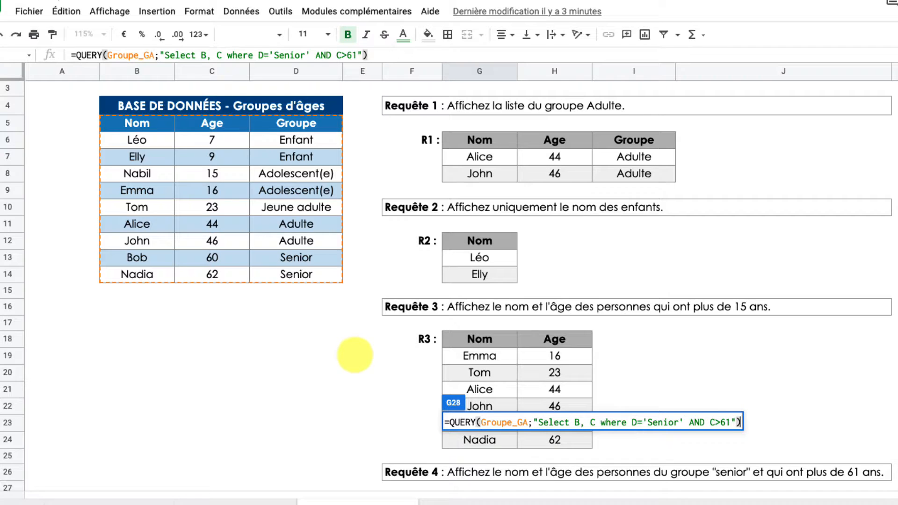
{"action": "key", "text": "Return"}
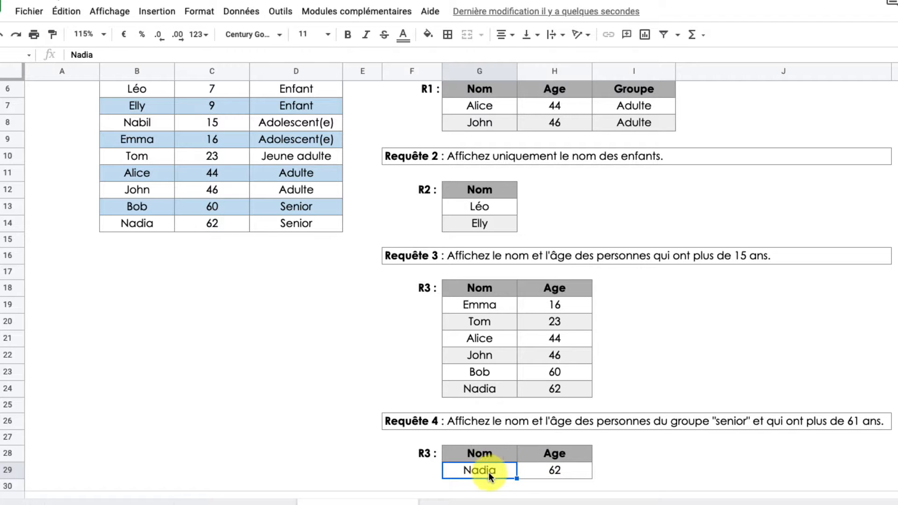
Examine the QUERY formula in G28 against the Requête 4 wording, leaving it as it is.
{"action": "scroll", "coordinate": [269, 288], "scroll_direction": "down", "scroll_amount": 1}
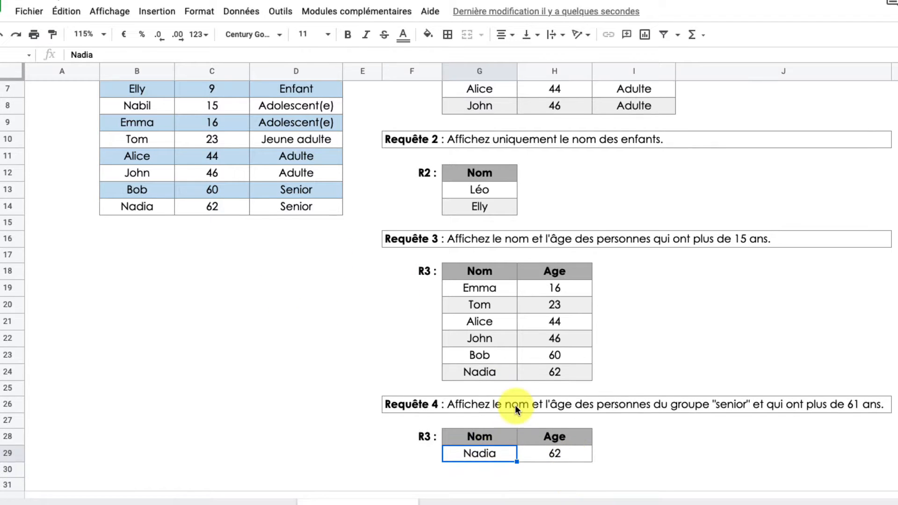
{"action": "double_click", "coordinate": [490, 438]}
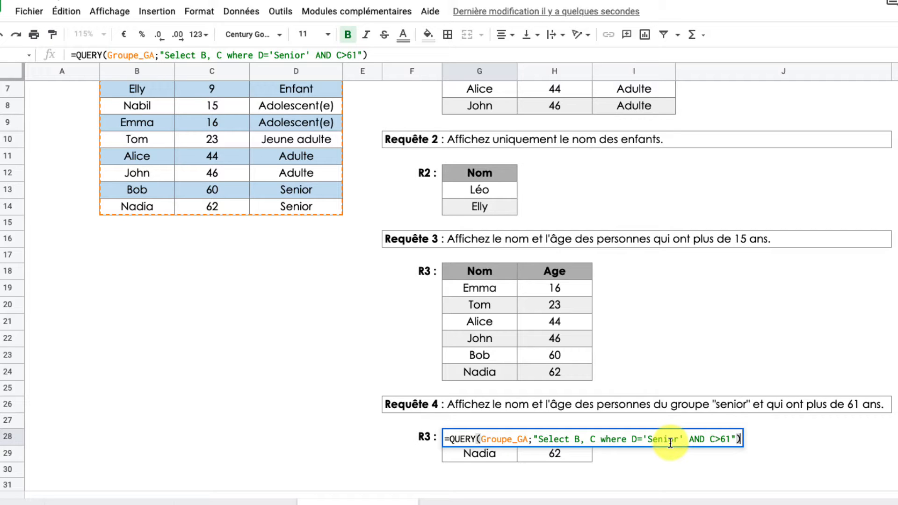
{"action": "key", "text": "Return"}
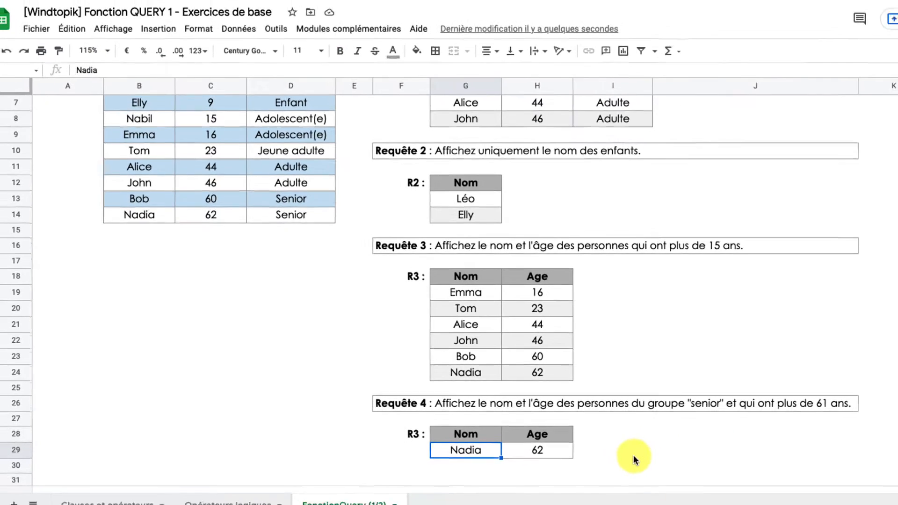